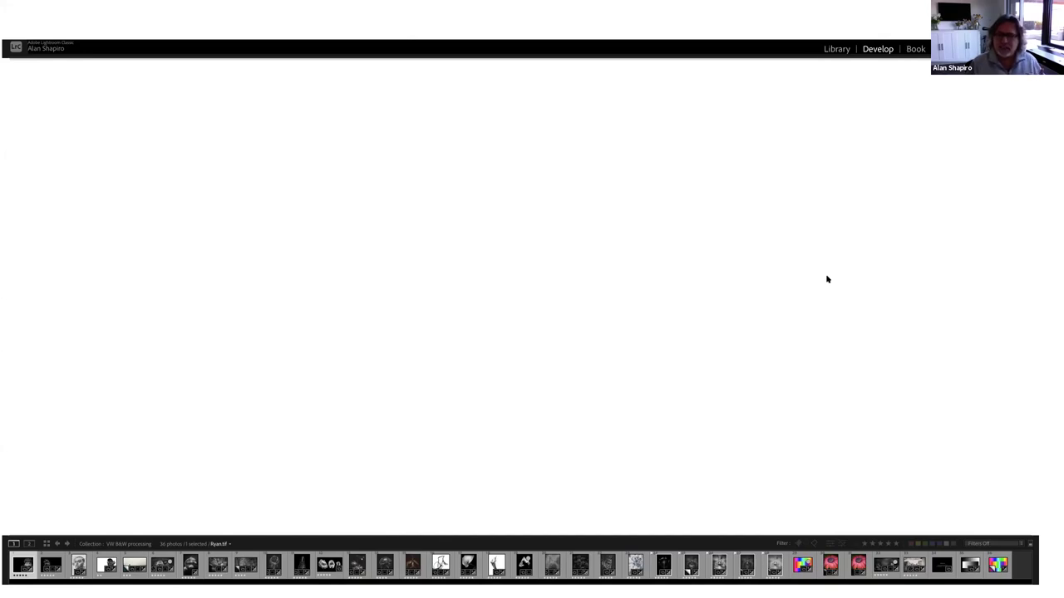
# Browse the VW B&W processing collection one photo at a time, from the opening portraits through the surfer and animal photos to the forest path.
pyautogui.press('Right')
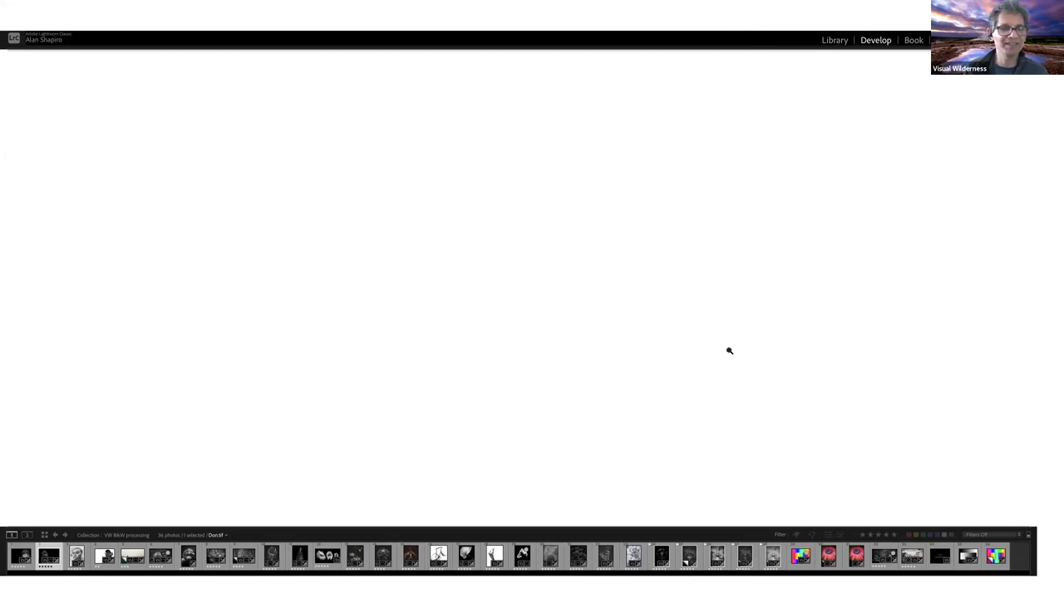
pyautogui.click(22, 555)
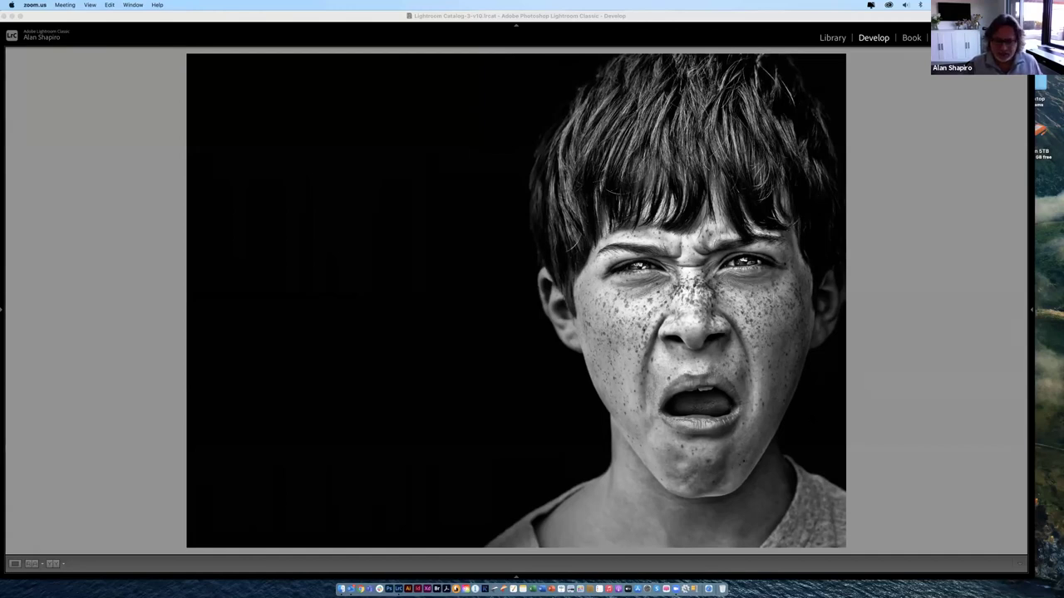
pyautogui.click(805, 448)
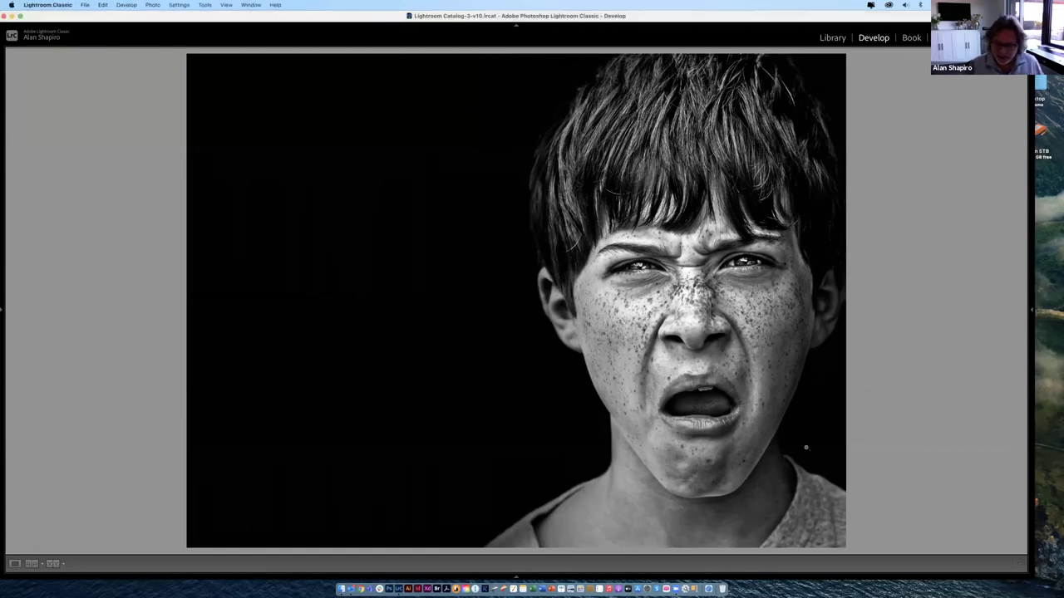
pyautogui.press('Right')
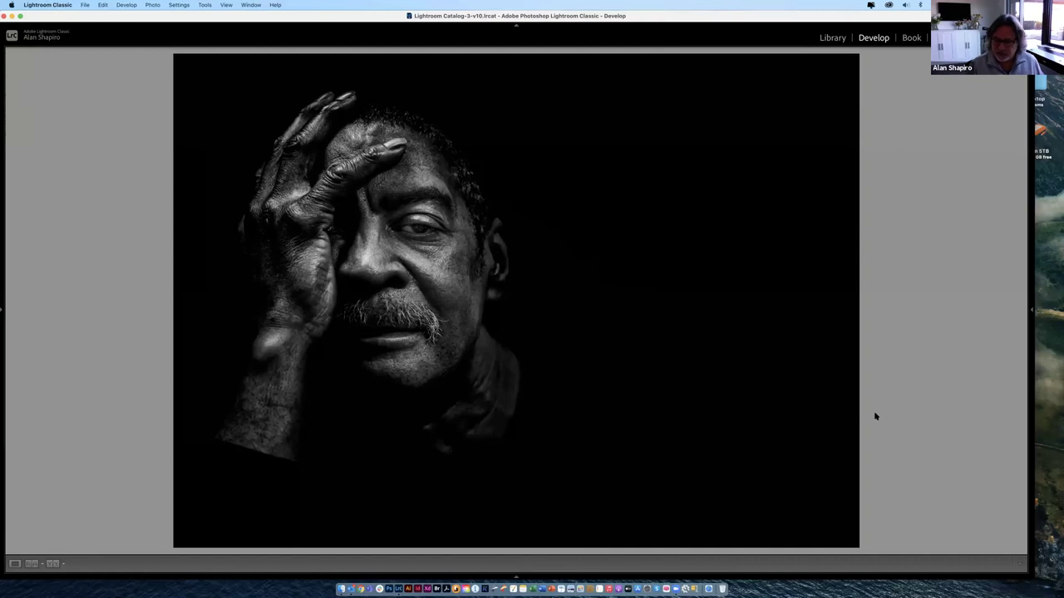
pyautogui.press('Right')
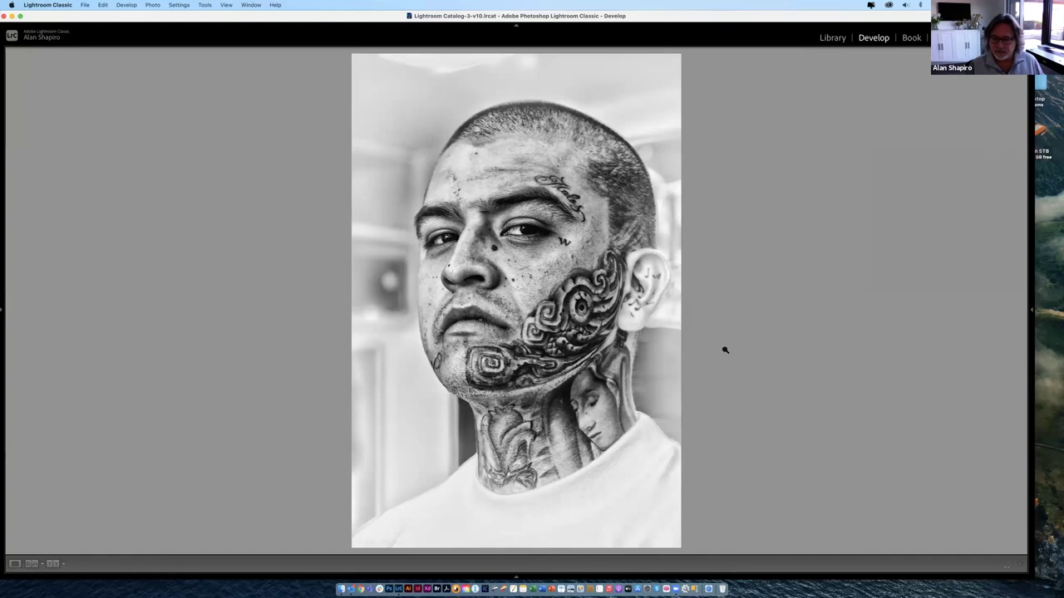
pyautogui.press('Right')
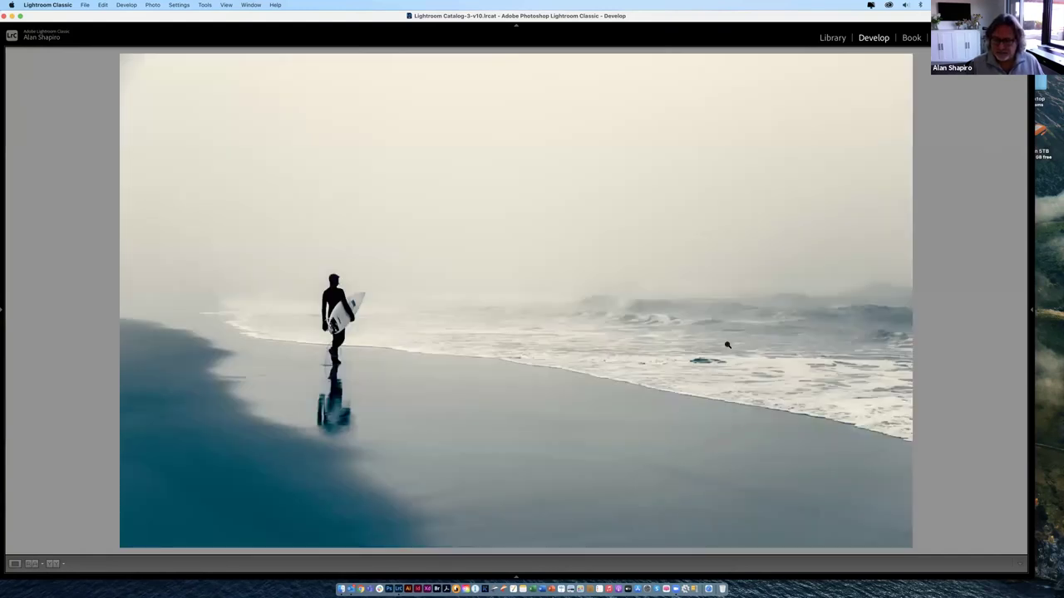
pyautogui.press('Right')
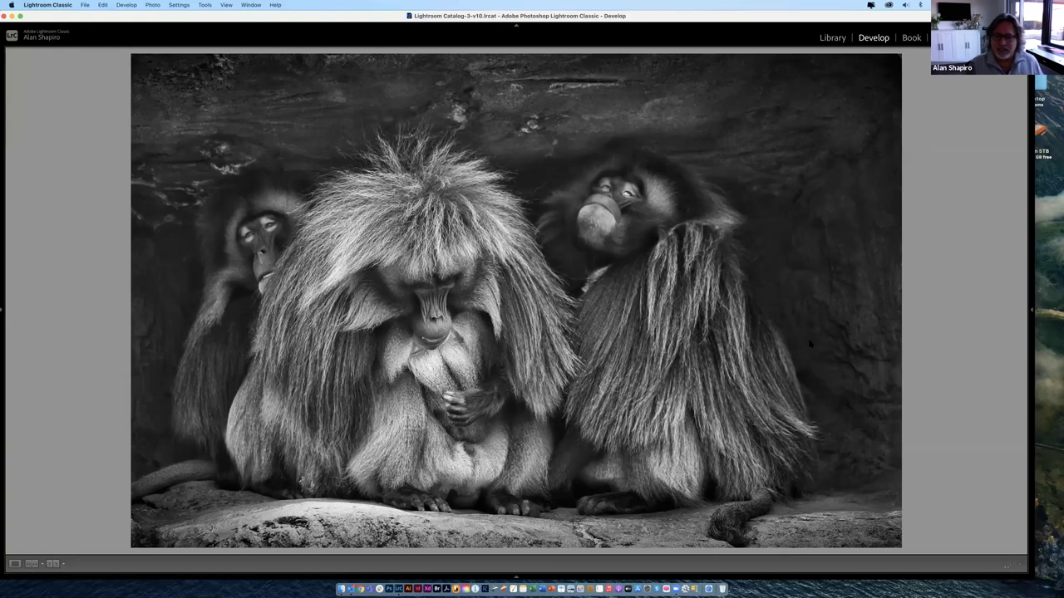
pyautogui.press('Right')
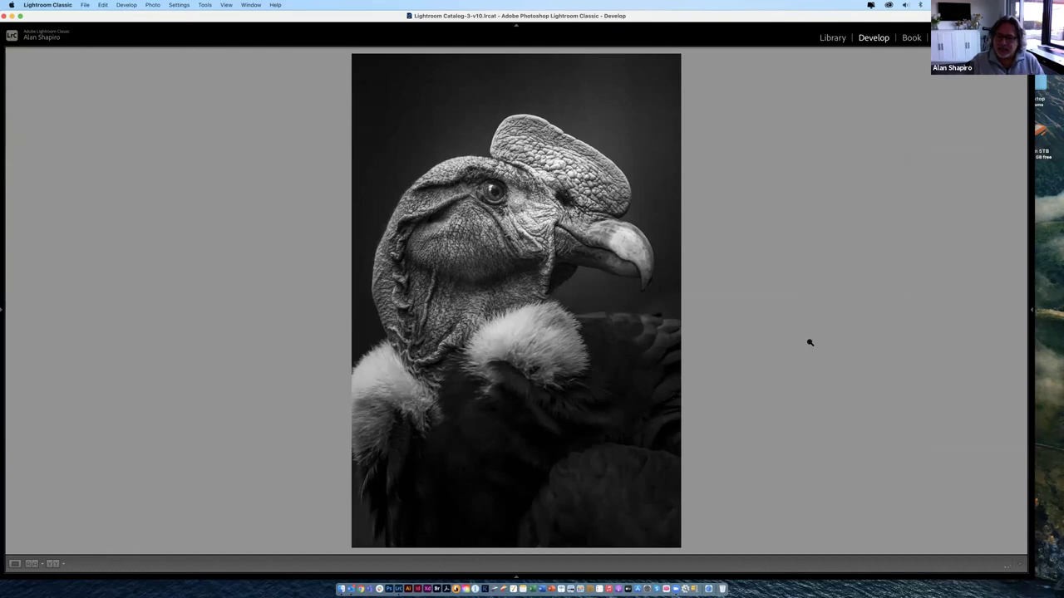
pyautogui.press('Right')
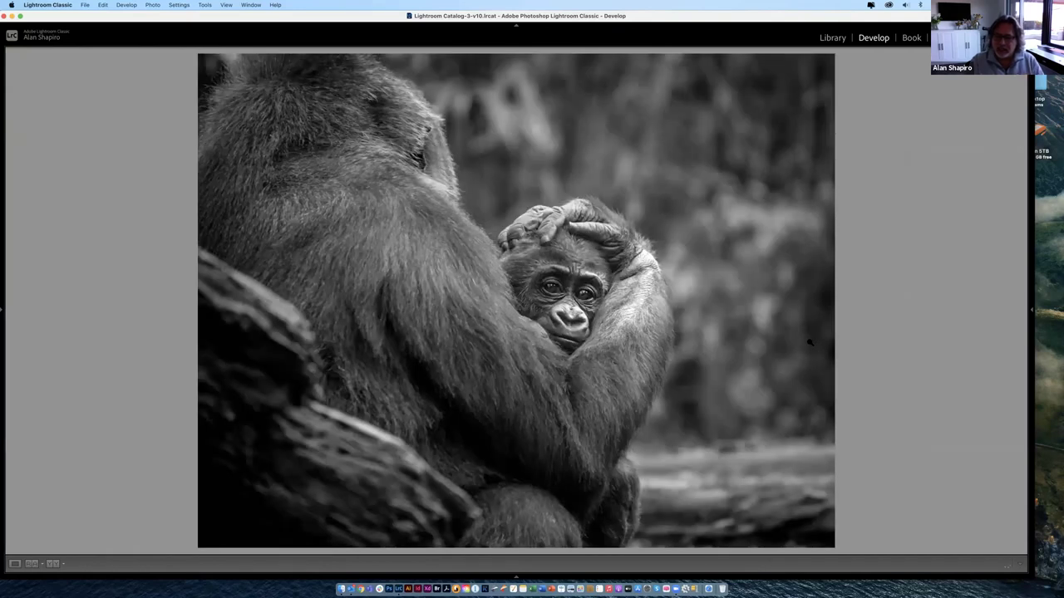
pyautogui.press('Right')
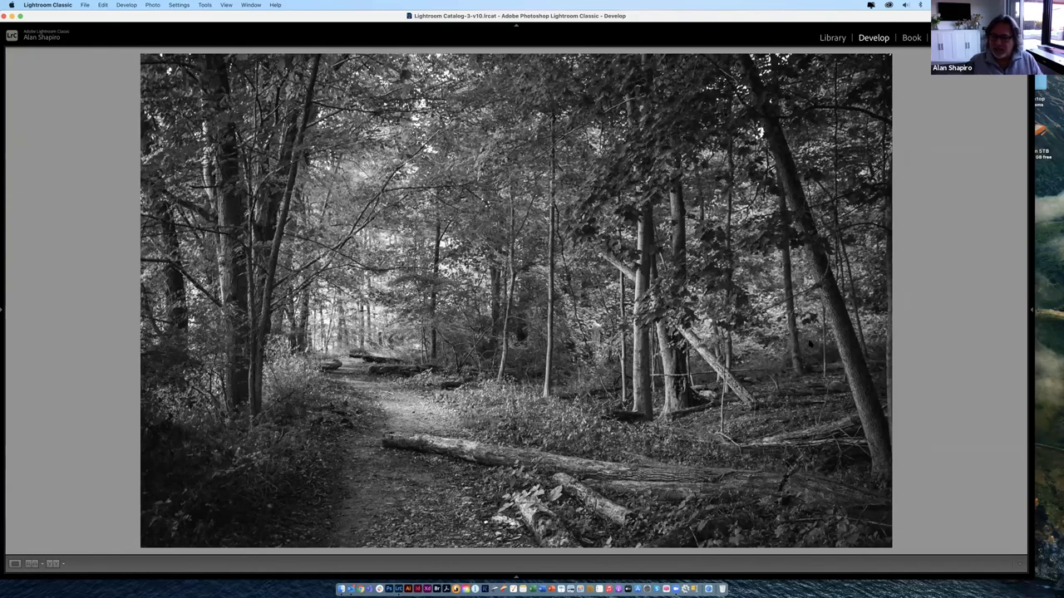
# Review the black-and-white and toned flower and fern photos one by one, from the wilted sunflower to the spiky flower head.
pyautogui.press('Right')
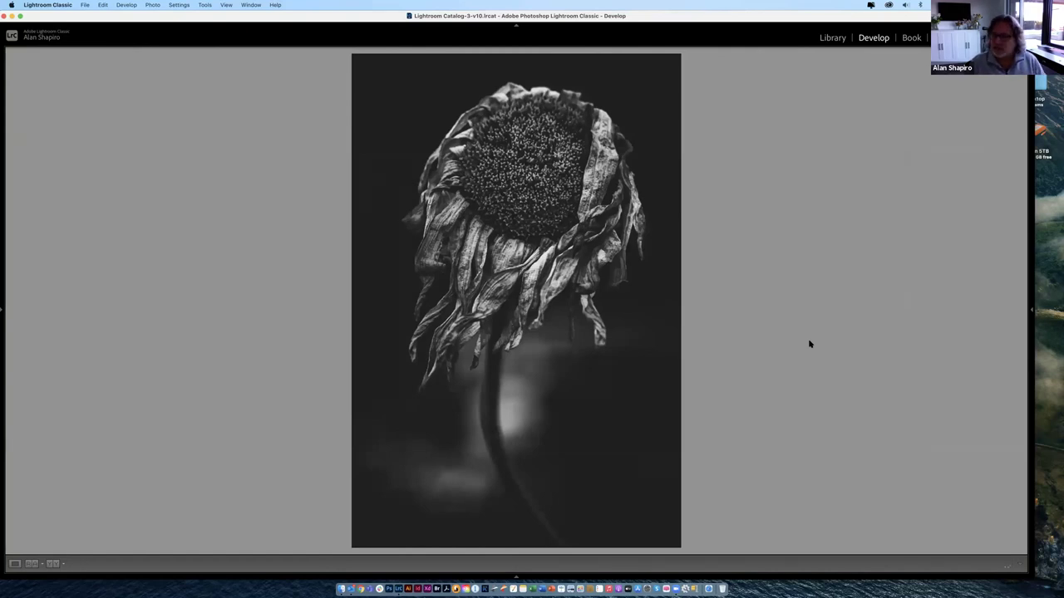
pyautogui.press('Right')
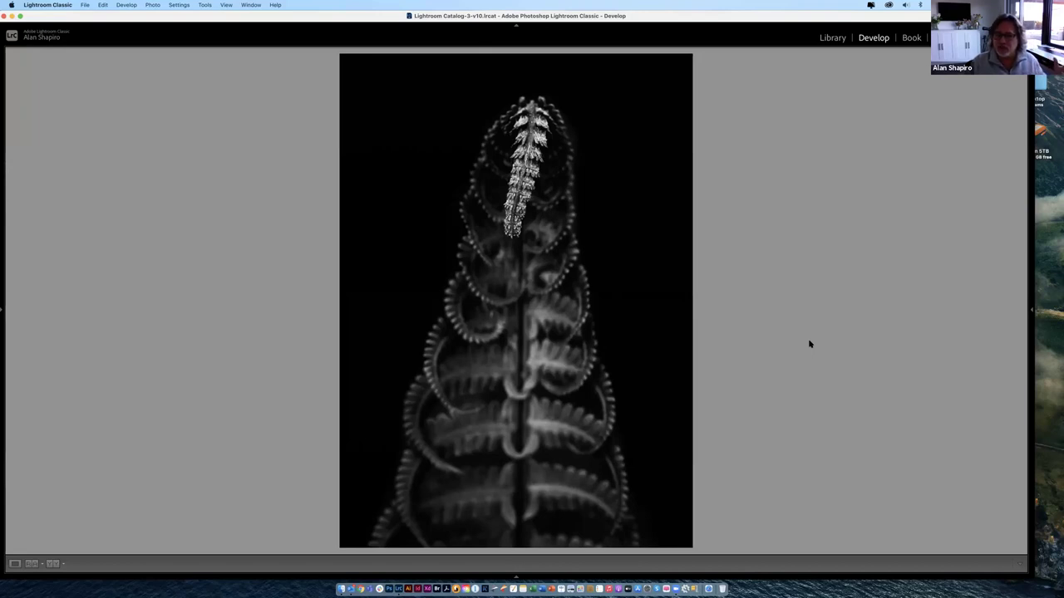
pyautogui.press('Right')
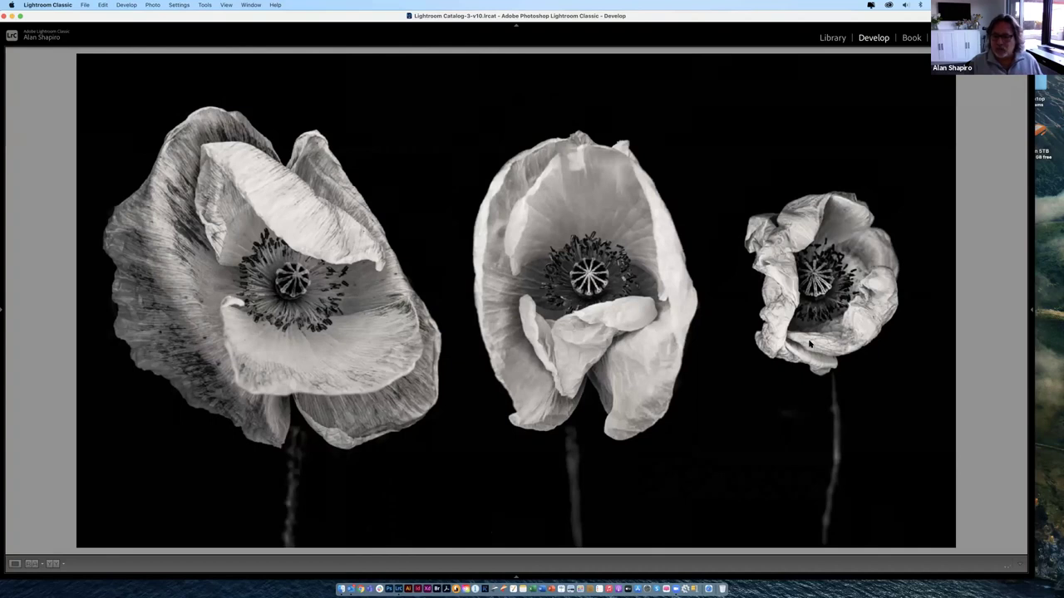
pyautogui.press('Right')
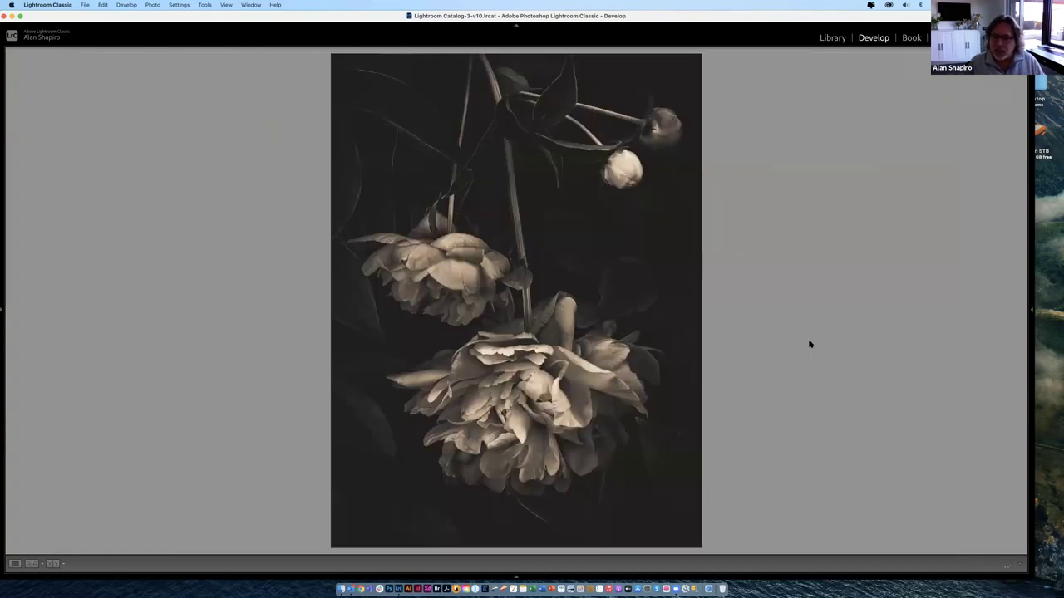
pyautogui.press('Right')
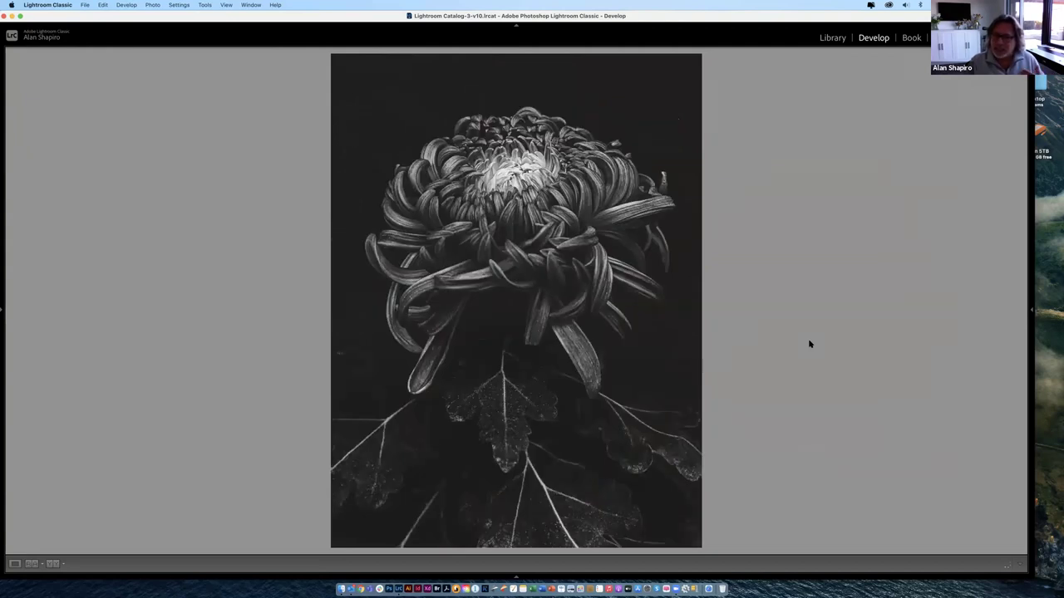
pyautogui.press('Right')
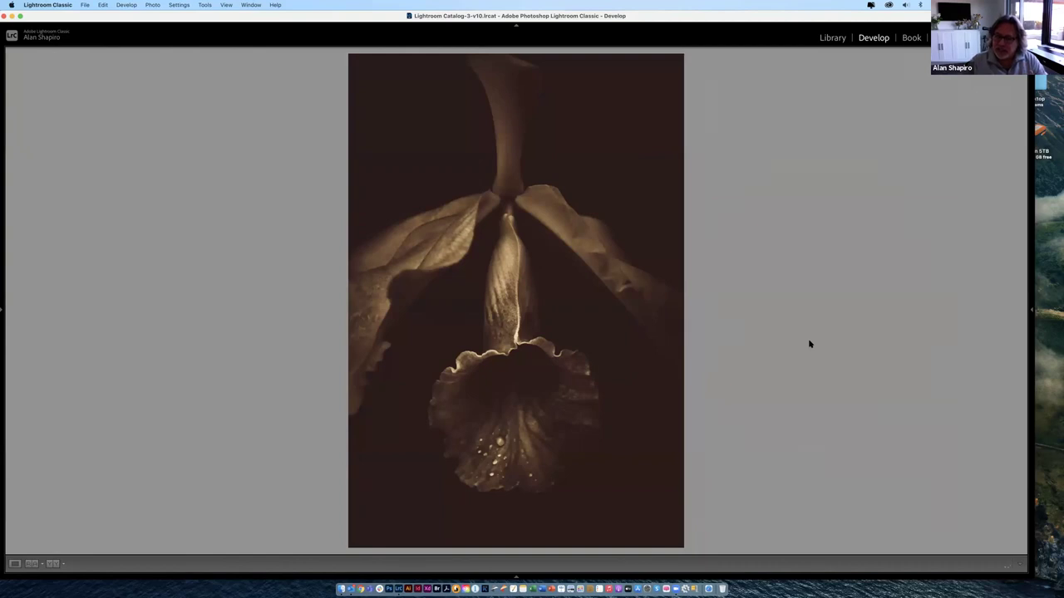
pyautogui.press('Right')
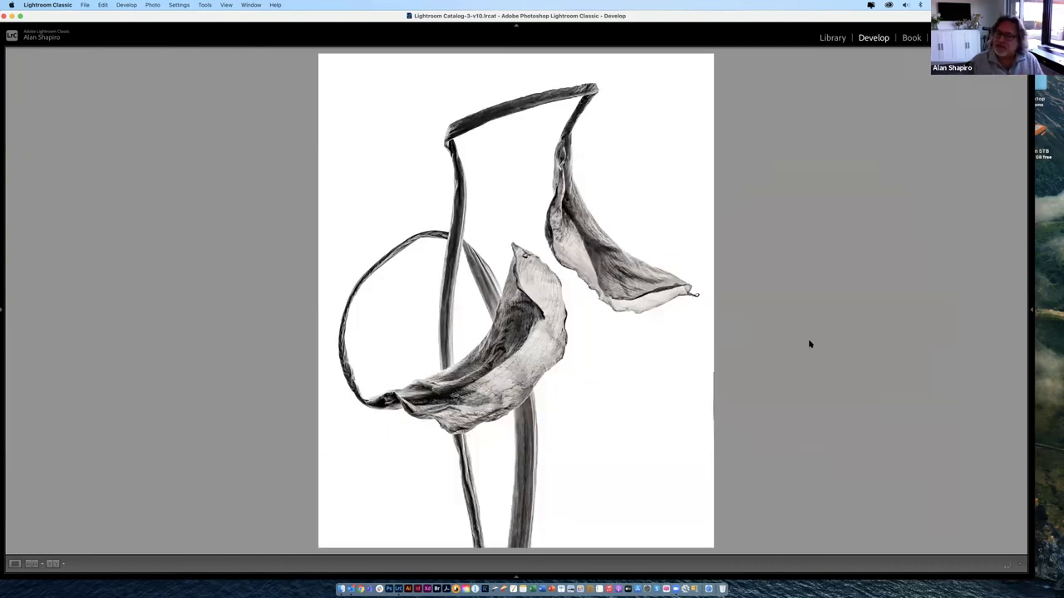
pyautogui.press('Right')
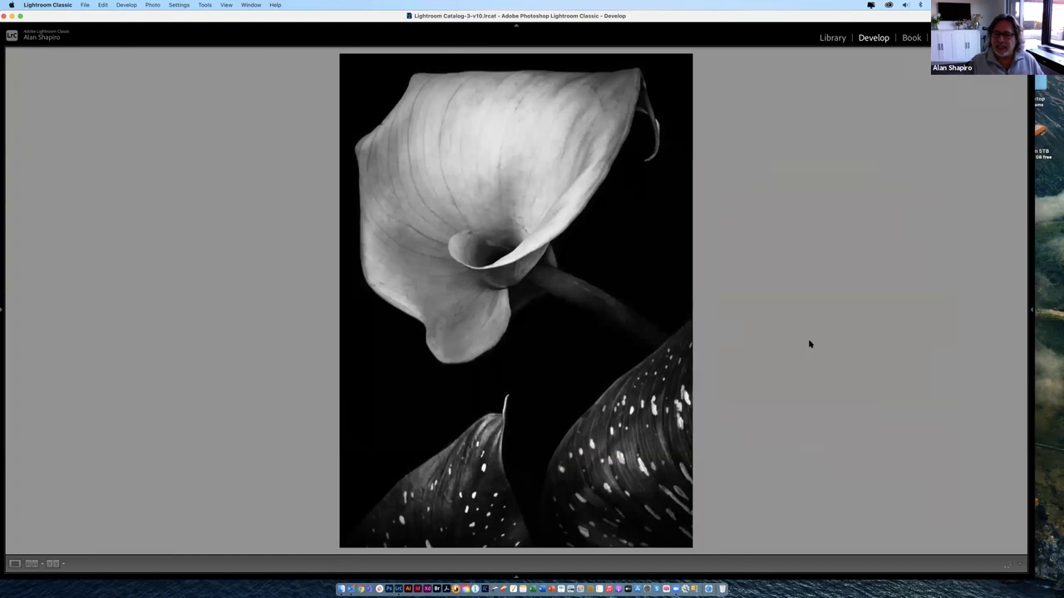
pyautogui.press('Right')
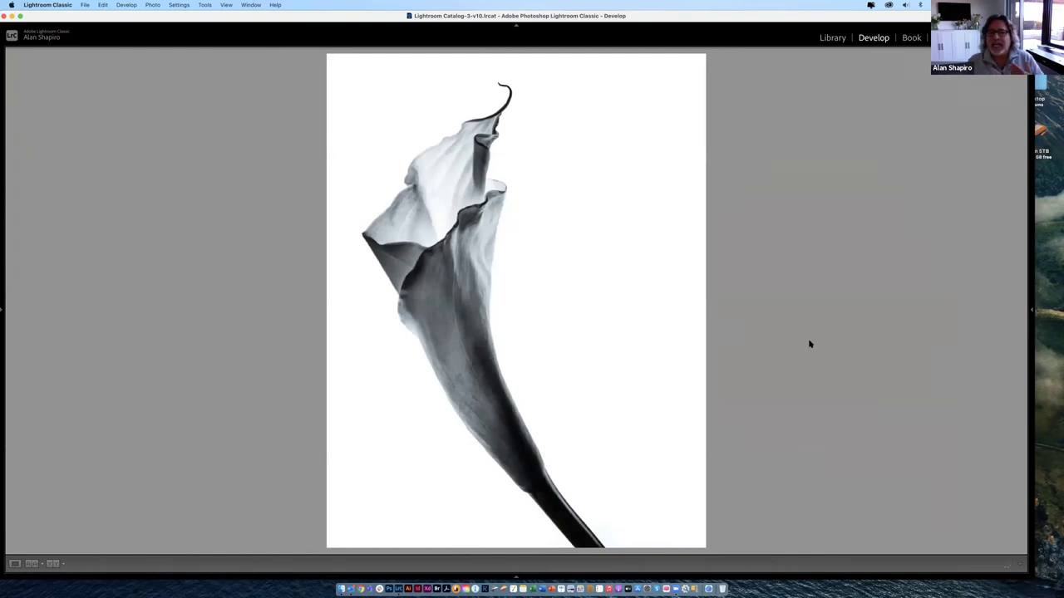
pyautogui.press('Right')
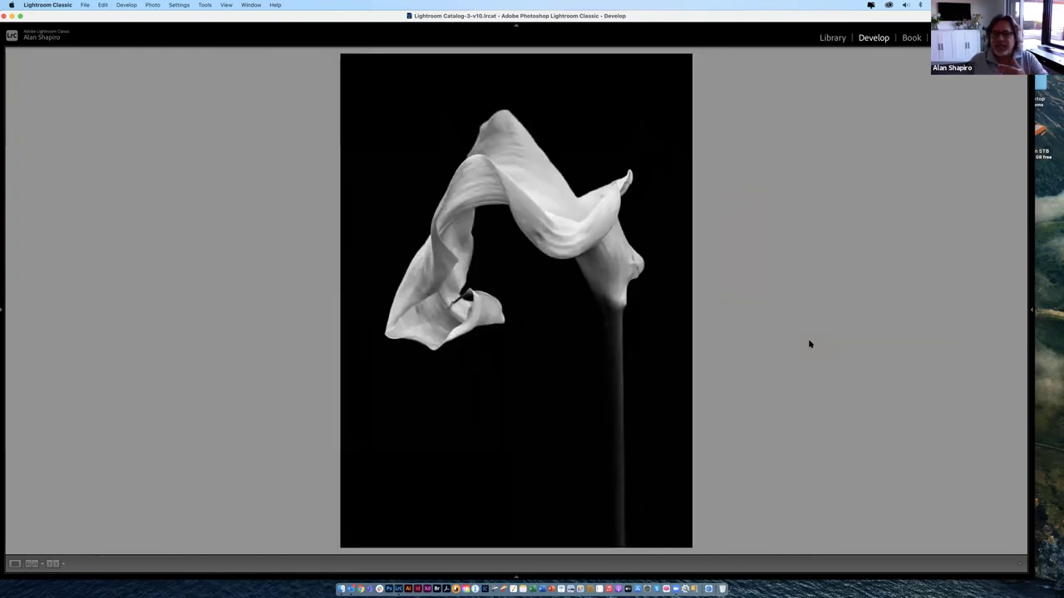
pyautogui.press('Right')
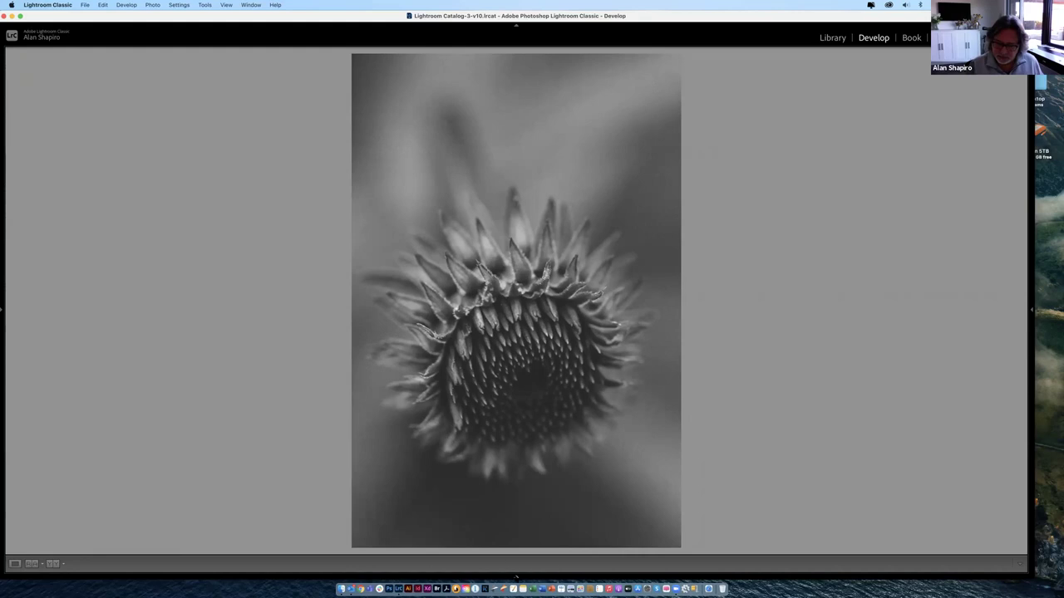
# Show the filmstrip and compare the fern photo with the monochrome orchid virtual copies.
pyautogui.click(515, 576)
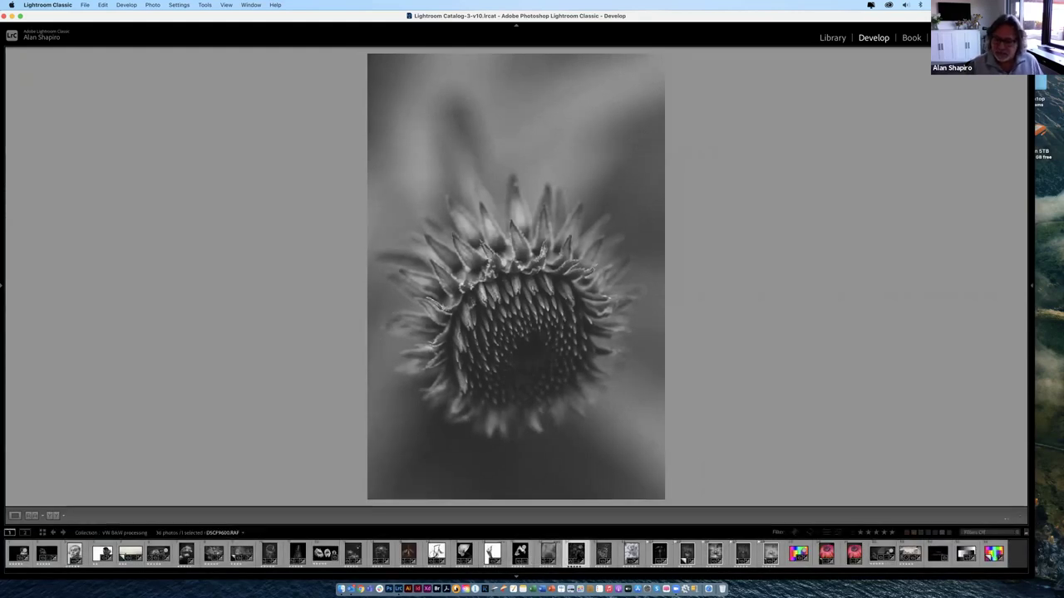
pyautogui.press('f')
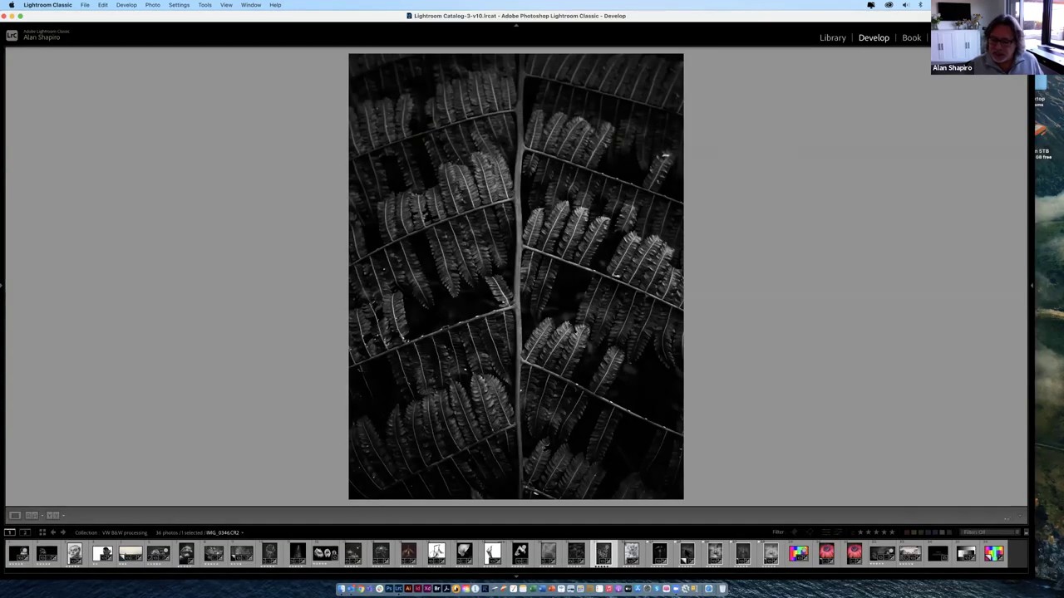
pyautogui.click(686, 553)
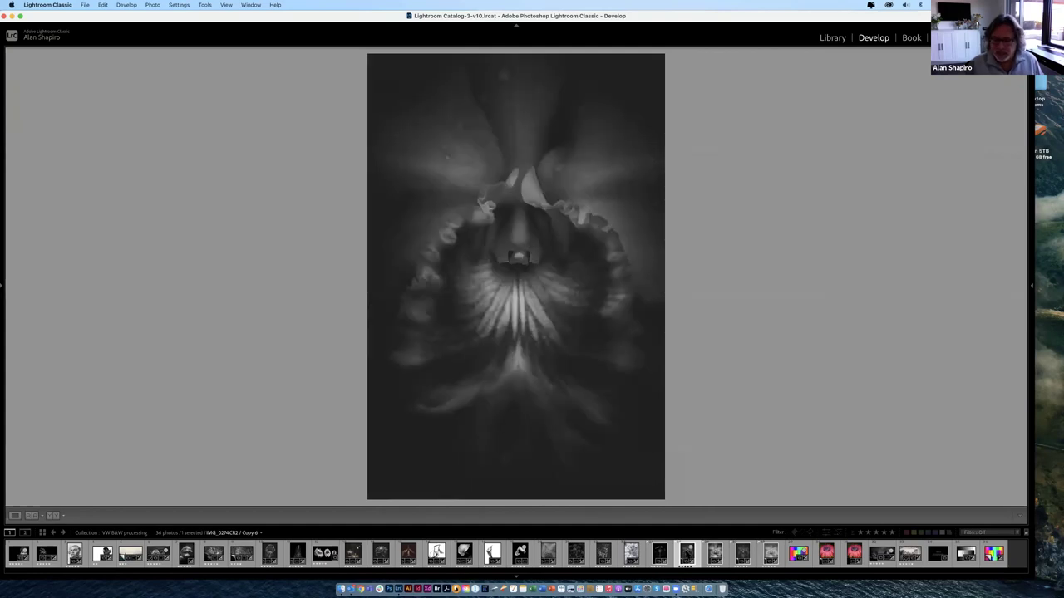
pyautogui.press('Right')
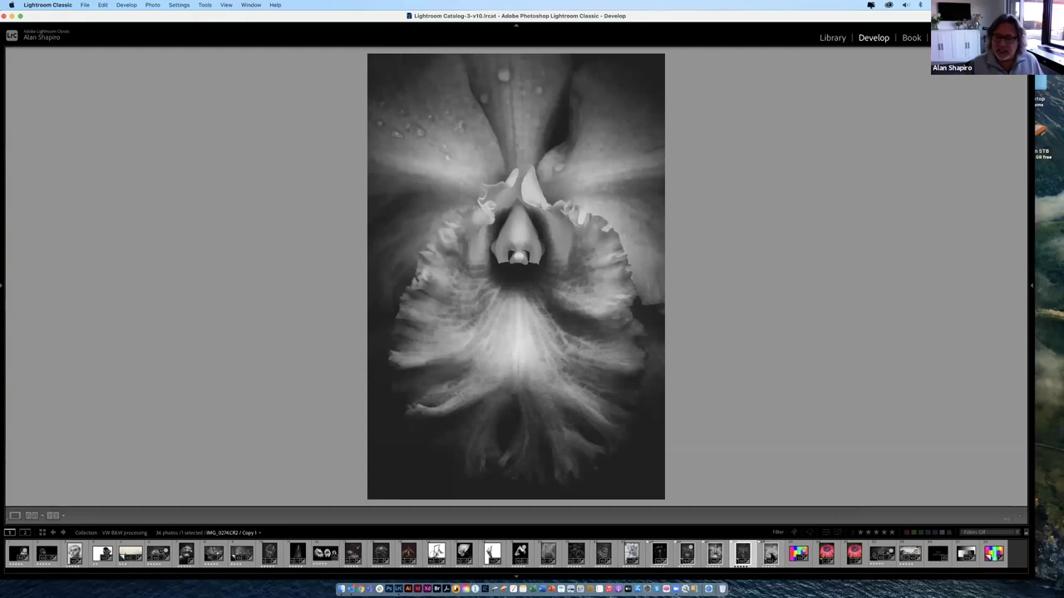
pyautogui.click(742, 553)
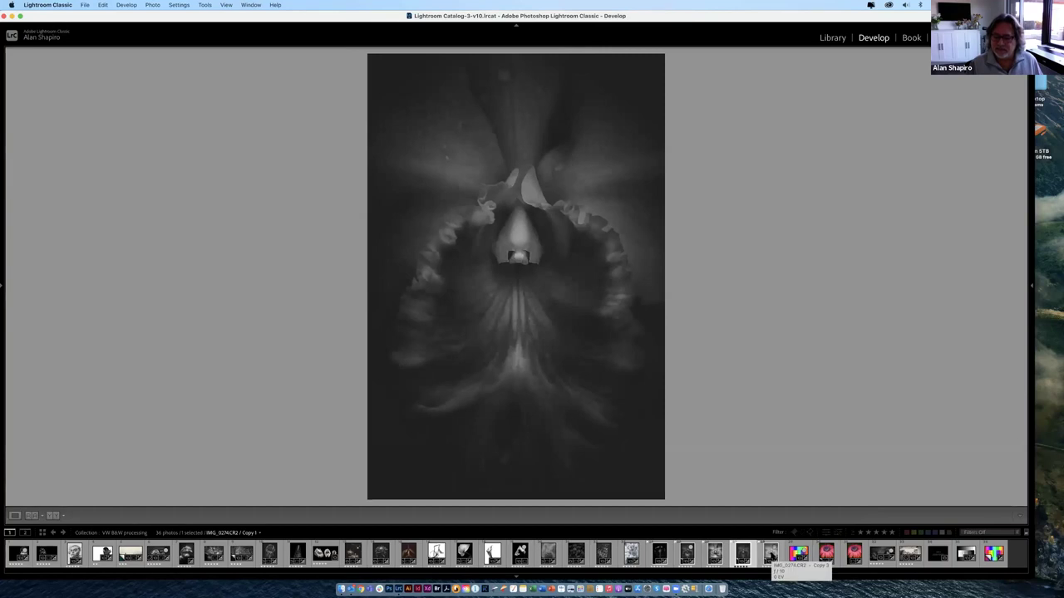
# Open the Color to B&W.psd chart, display the Develop adjustments, and reposition the window so they are accessible.
pyautogui.click(797, 552)
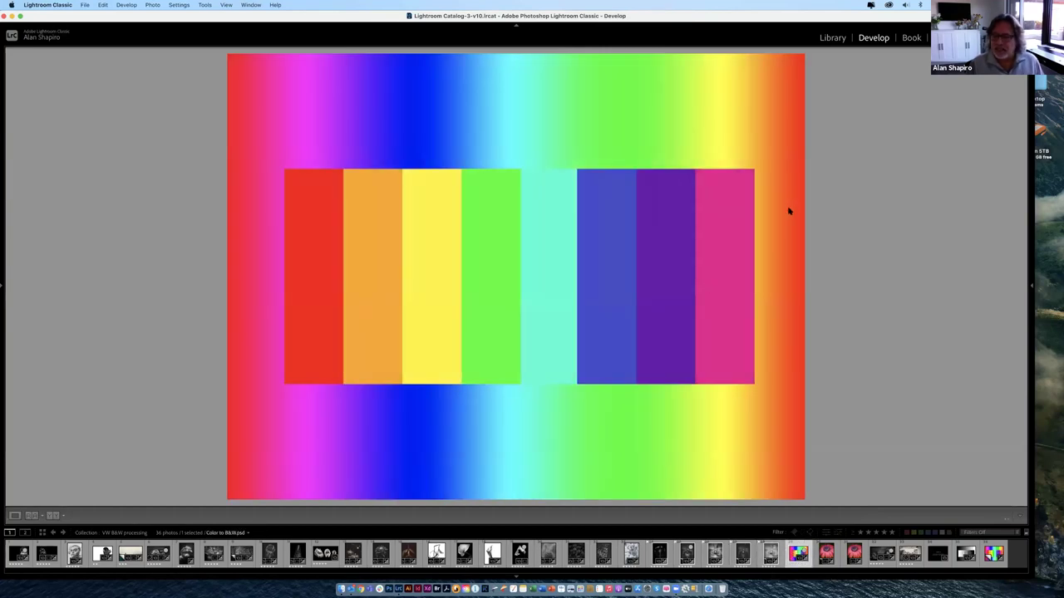
pyautogui.moveTo(793, 18); pyautogui.dragTo(703, 21)
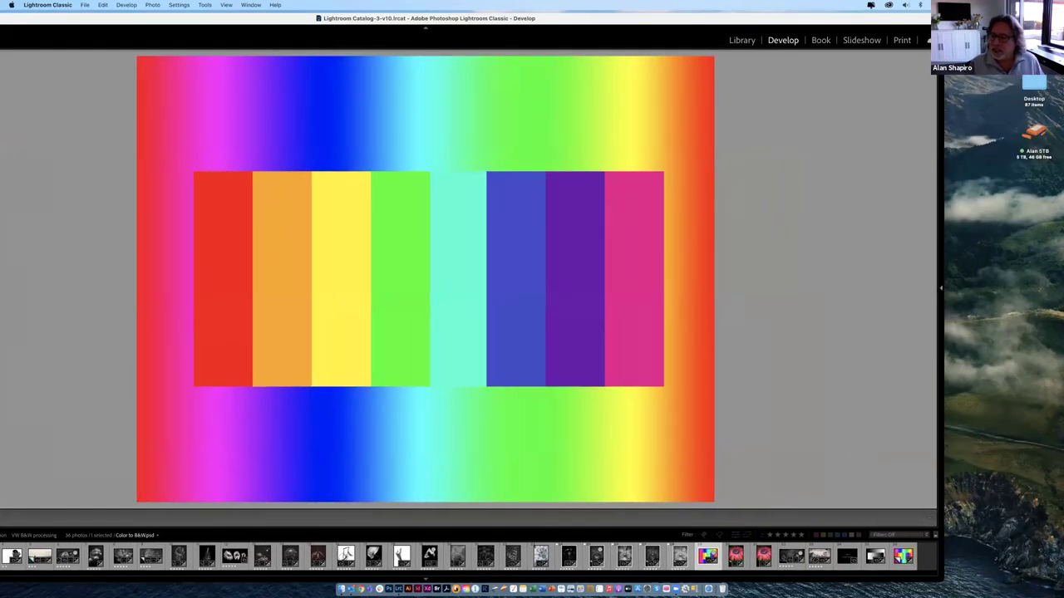
pyautogui.press('F8')
pyautogui.moveTo(617, 20); pyautogui.dragTo(652, 10)
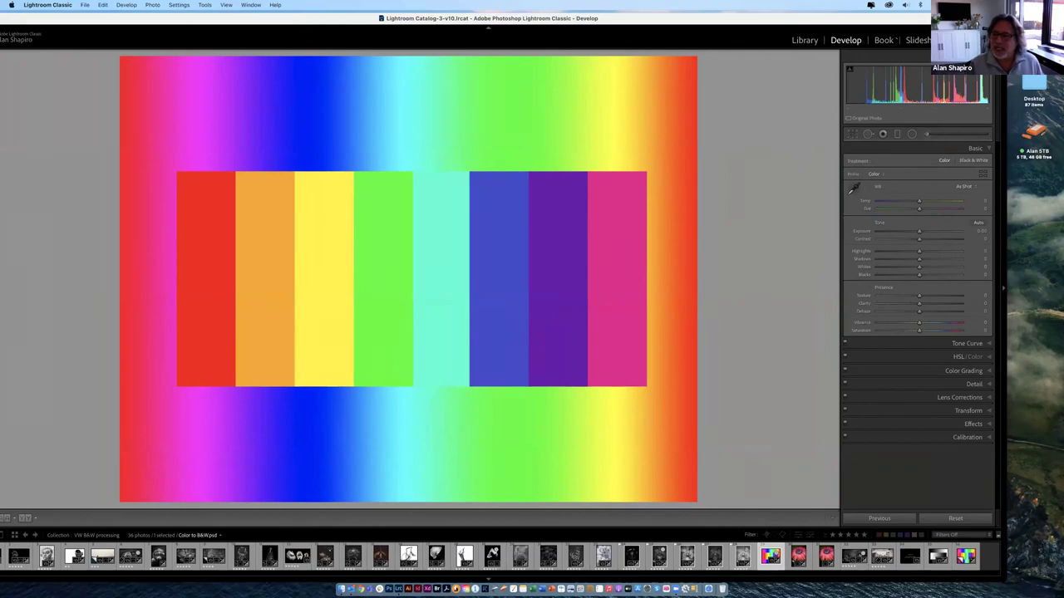
pyautogui.moveTo(872, 19); pyautogui.dragTo(831, 15)
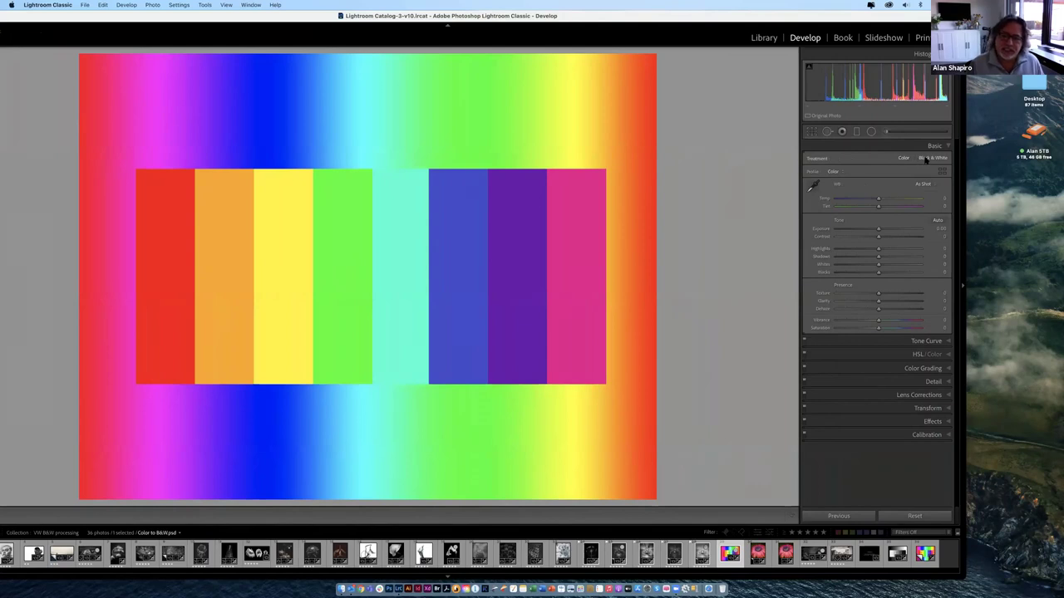
# Convert the color chart to Black & White and set its mix to Red -41, Orange -3 and Yellow +21, also adjusting Green and Aqua.
pyautogui.click(926, 160)
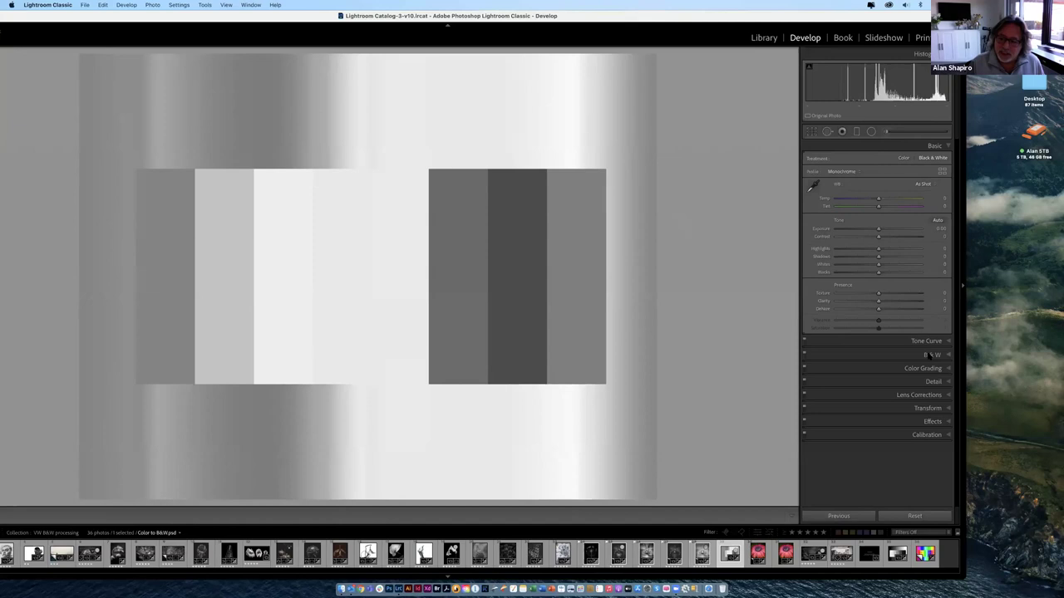
pyautogui.click(931, 355)
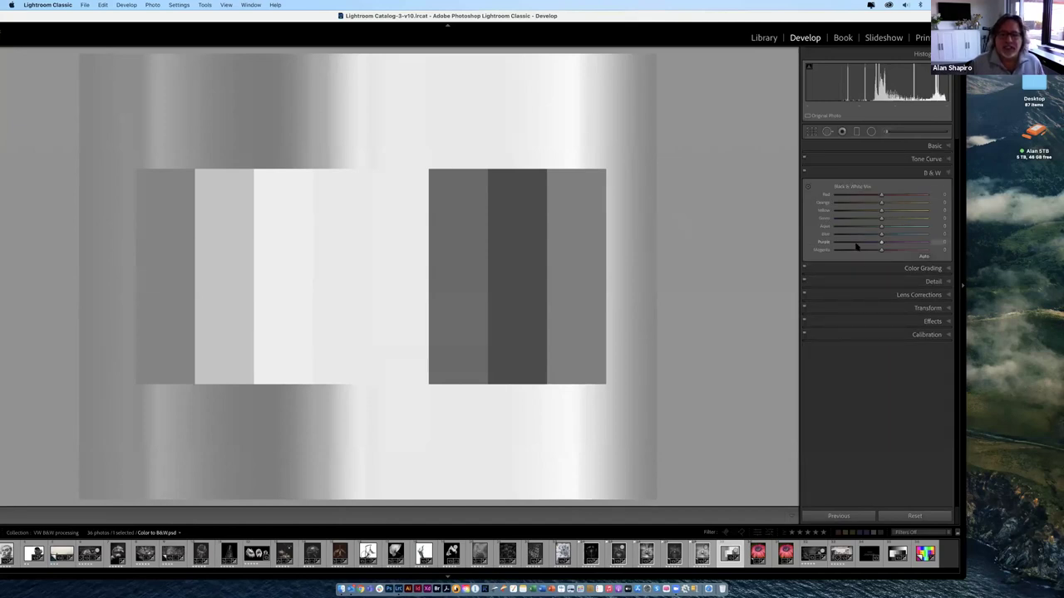
pyautogui.moveTo(880, 197); pyautogui.dragTo(862, 197)
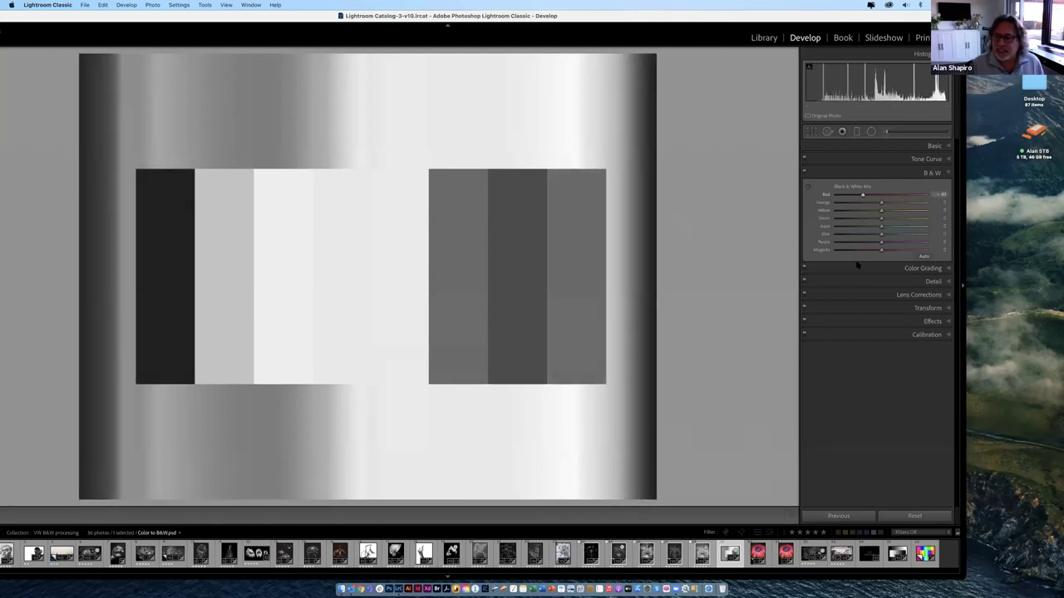
pyautogui.moveTo(881, 204)
pyautogui.mouseDown()
pyautogui.moveTo(892, 203)
pyautogui.moveTo(873, 211)
pyautogui.moveTo(904, 211)
pyautogui.moveTo(890, 211)
pyautogui.mouseUp()
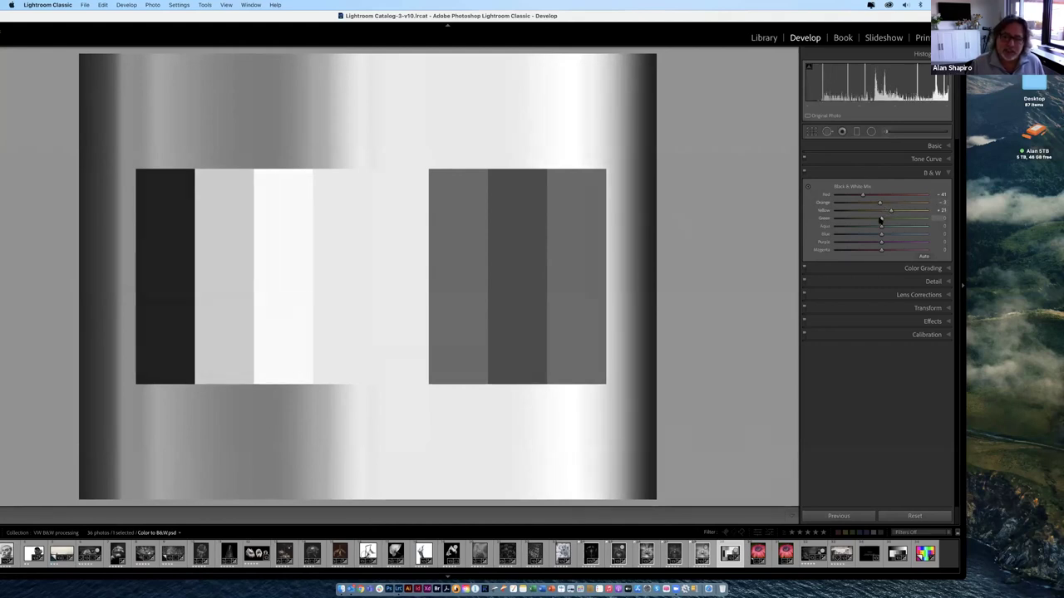
pyautogui.moveTo(882, 219); pyautogui.dragTo(859, 230)
# Open the red daisy photo that follows the color chart in the collection.
pyautogui.click(757, 553)
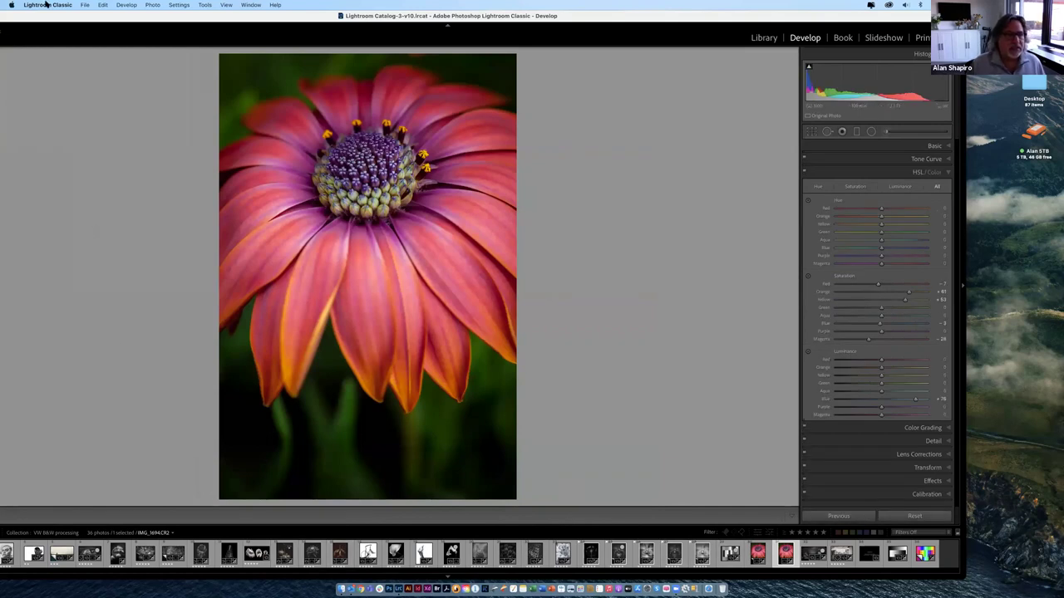
# Show the red daisy in Reference view with its duplicate color version as the reference photo, keeping the Develop adjustments accessible.
pyautogui.doubleClick(128, 16)
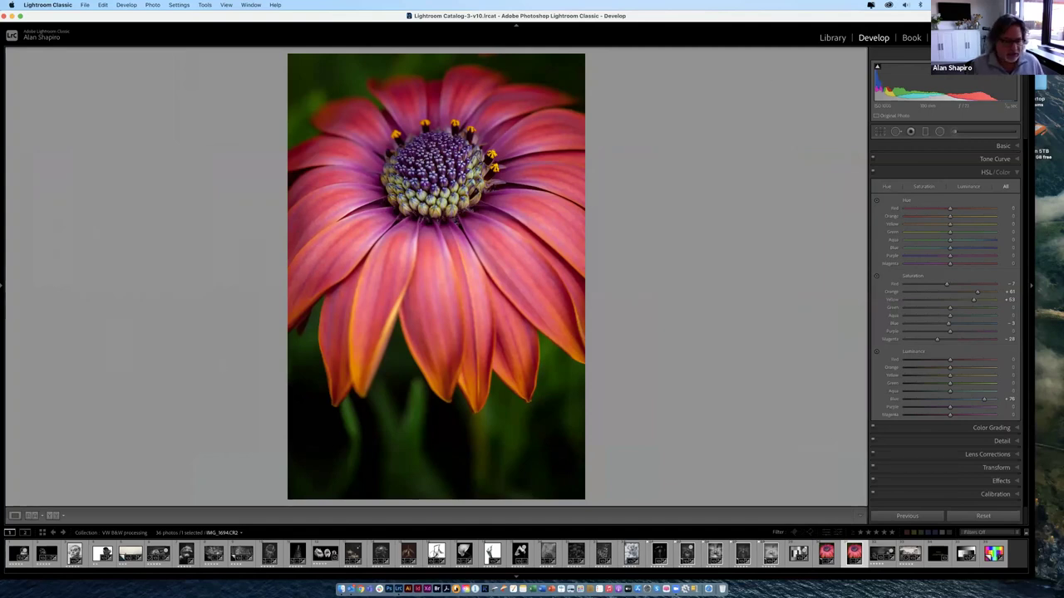
pyautogui.click(34, 516)
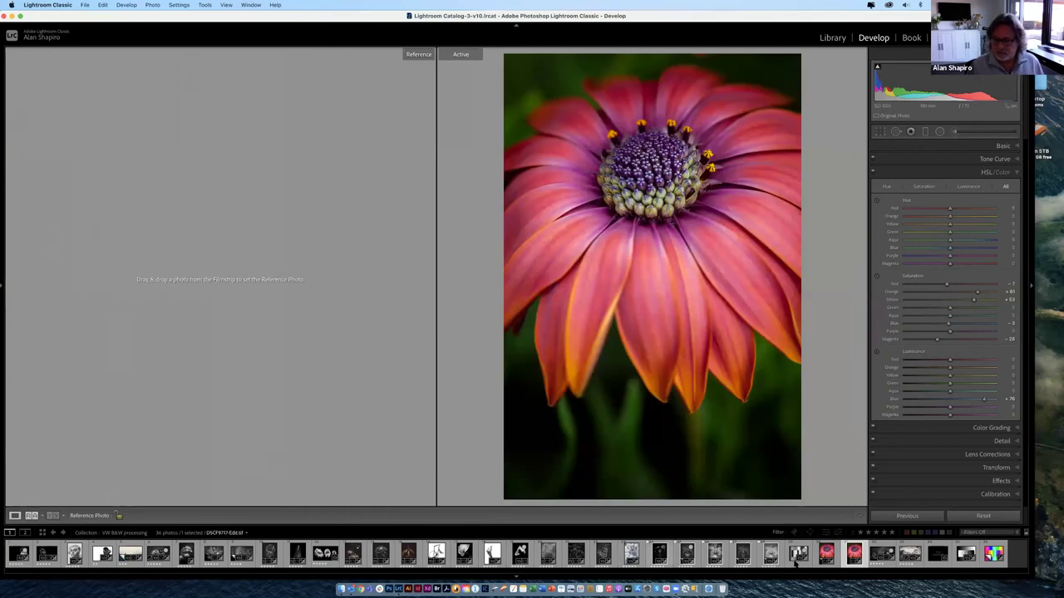
pyautogui.moveTo(828, 555); pyautogui.dragTo(350, 313)
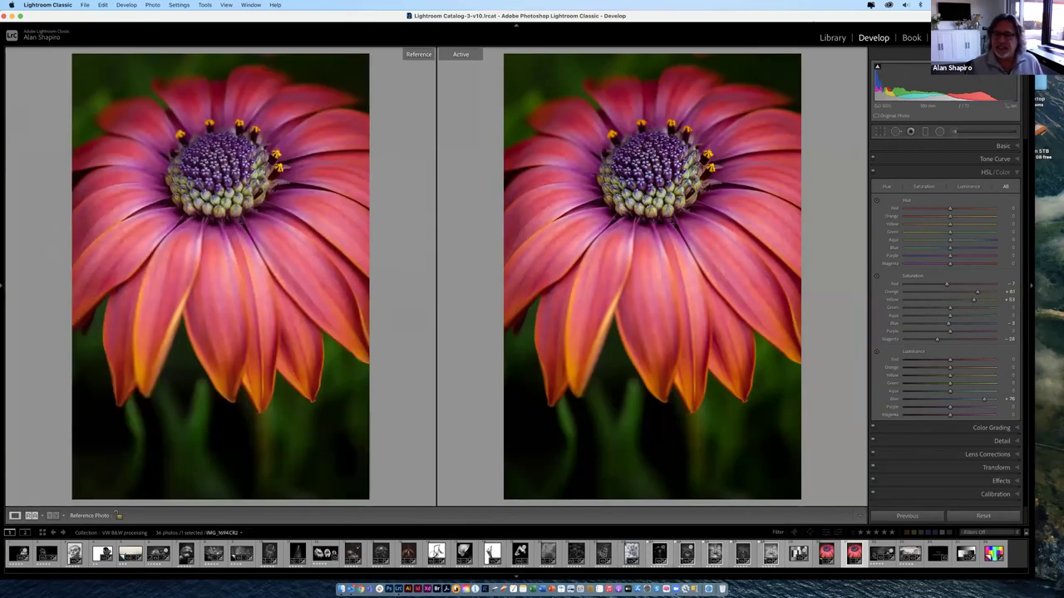
pyautogui.moveTo(788, 16); pyautogui.dragTo(733, 10)
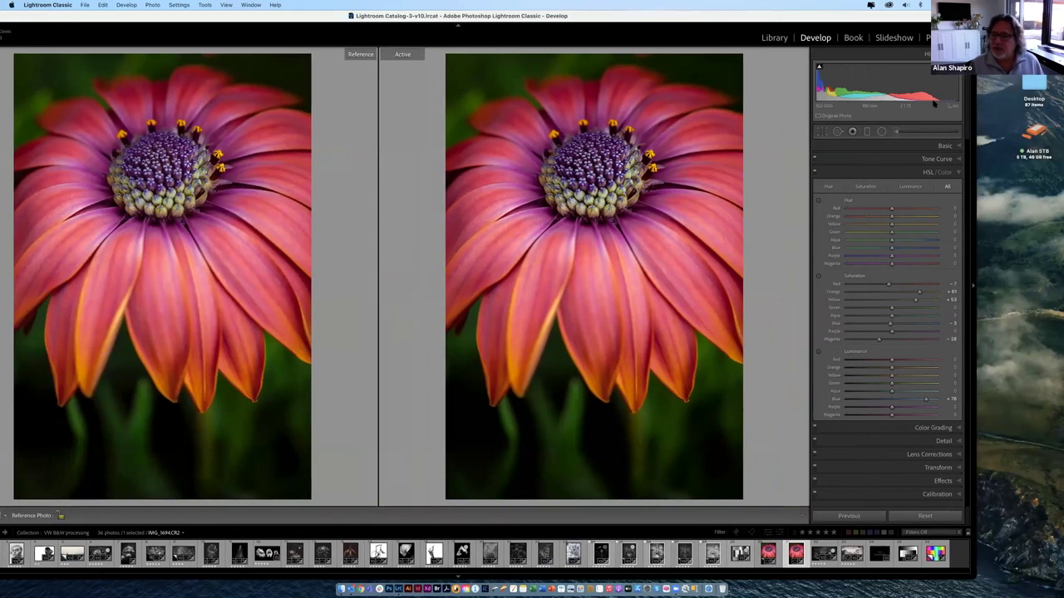
# Try removing the active daisy photo's color with Saturation -100, and reset the Saturation to its default.
pyautogui.click(944, 145)
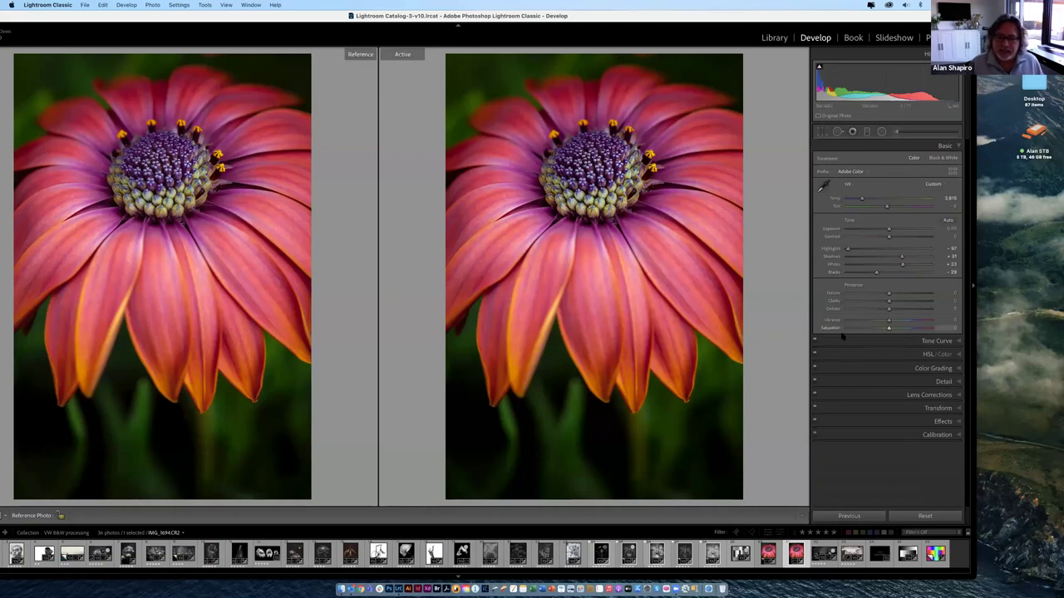
pyautogui.click(841, 330)
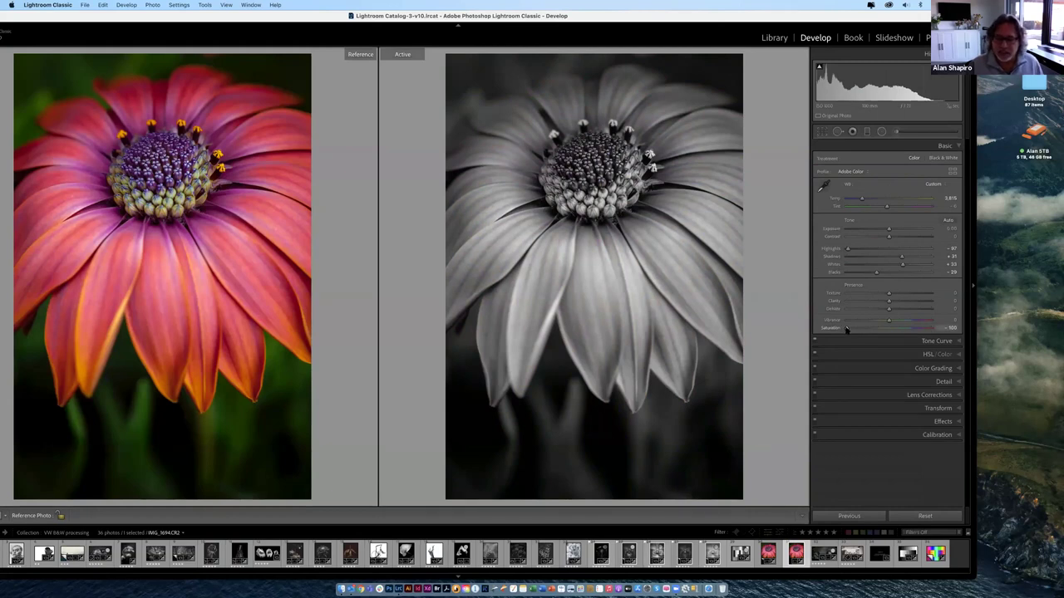
pyautogui.doubleClick(846, 330)
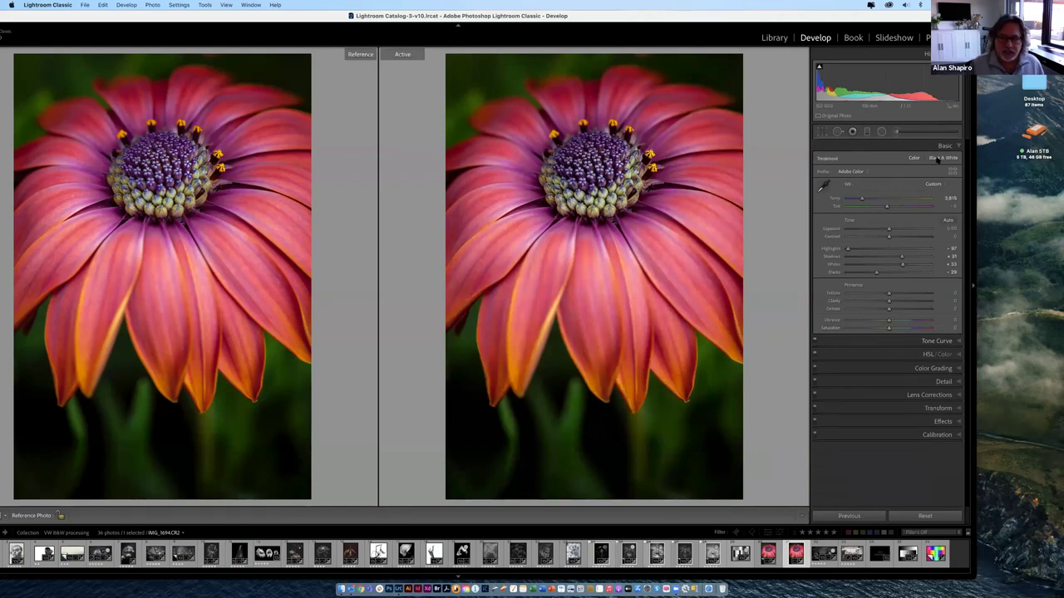
# Convert the daisy to Black & White with Red -29, Orange -12, Yellow -8, Blue +31, Purple -55 and Magenta -11, also raising Green and Aqua.
pyautogui.click(938, 161)
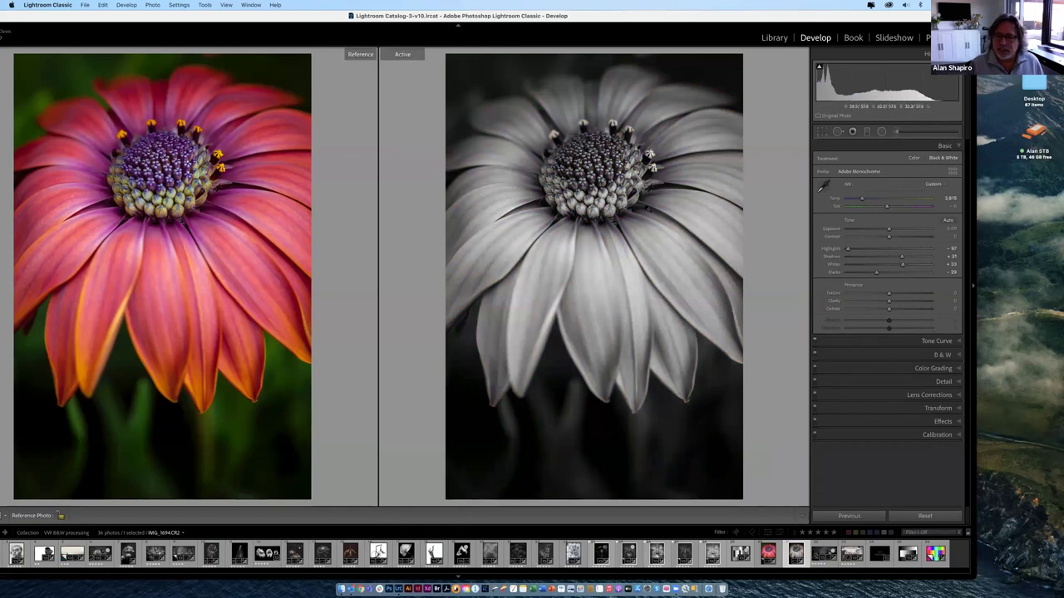
pyautogui.click(937, 355)
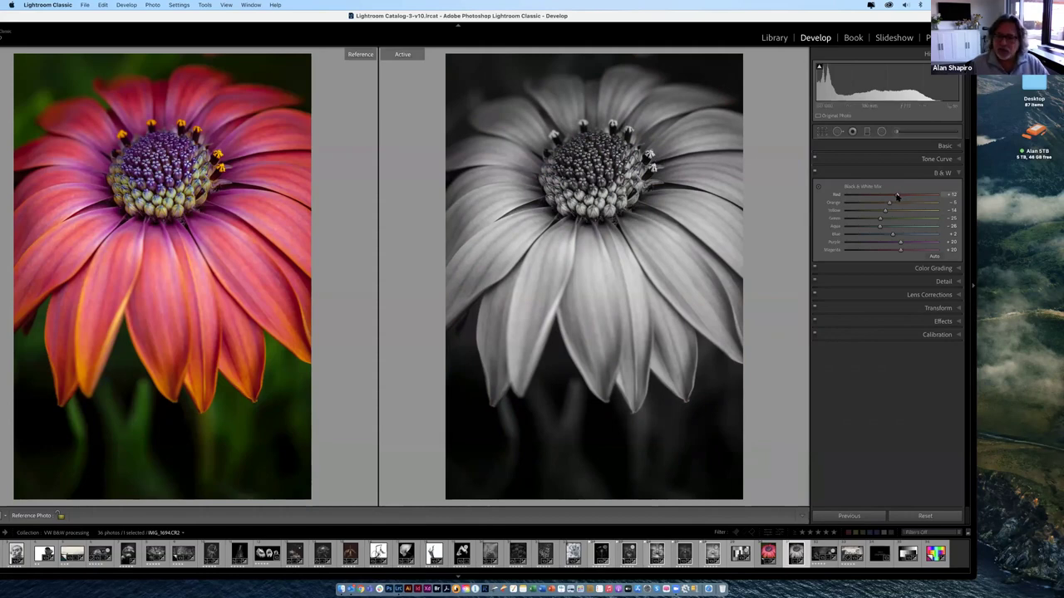
pyautogui.moveTo(895, 197); pyautogui.dragTo(878, 198)
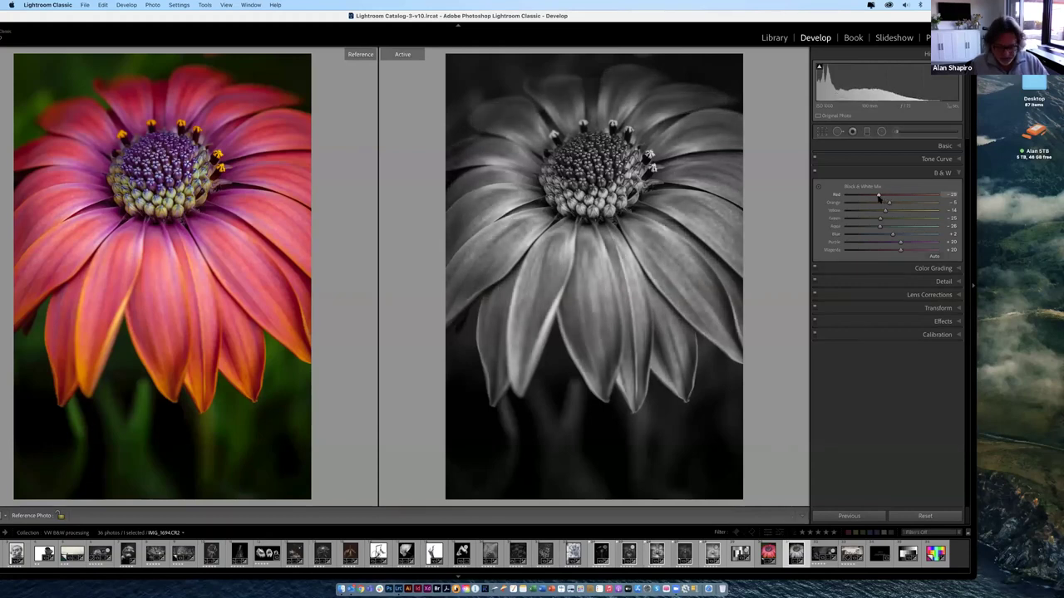
pyautogui.moveTo(888, 203)
pyautogui.mouseDown()
pyautogui.moveTo(876, 207)
pyautogui.moveTo(886, 208)
pyautogui.mouseUp()
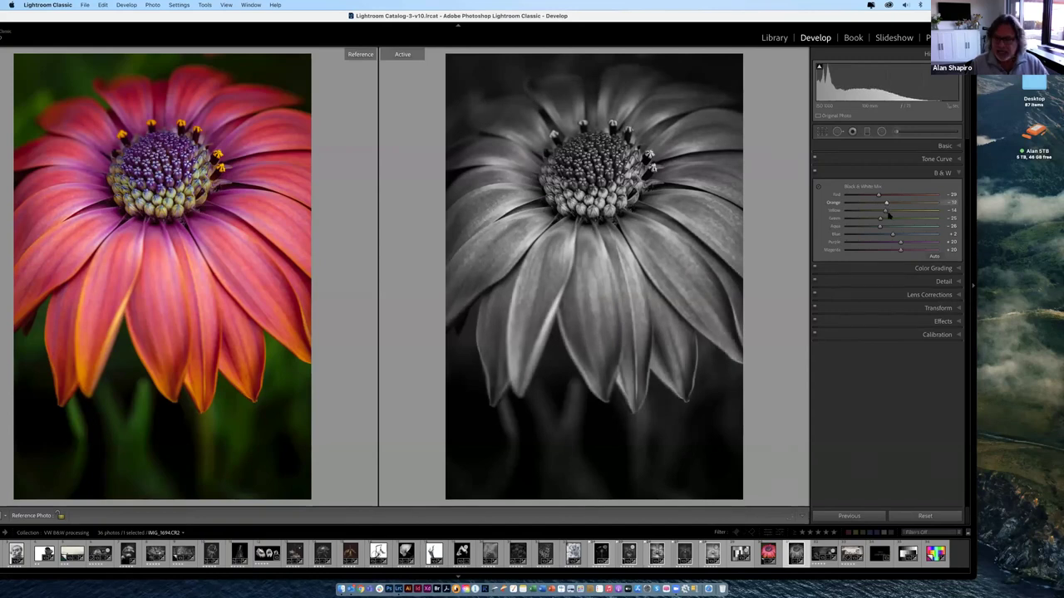
pyautogui.moveTo(890, 214); pyautogui.dragTo(889, 214)
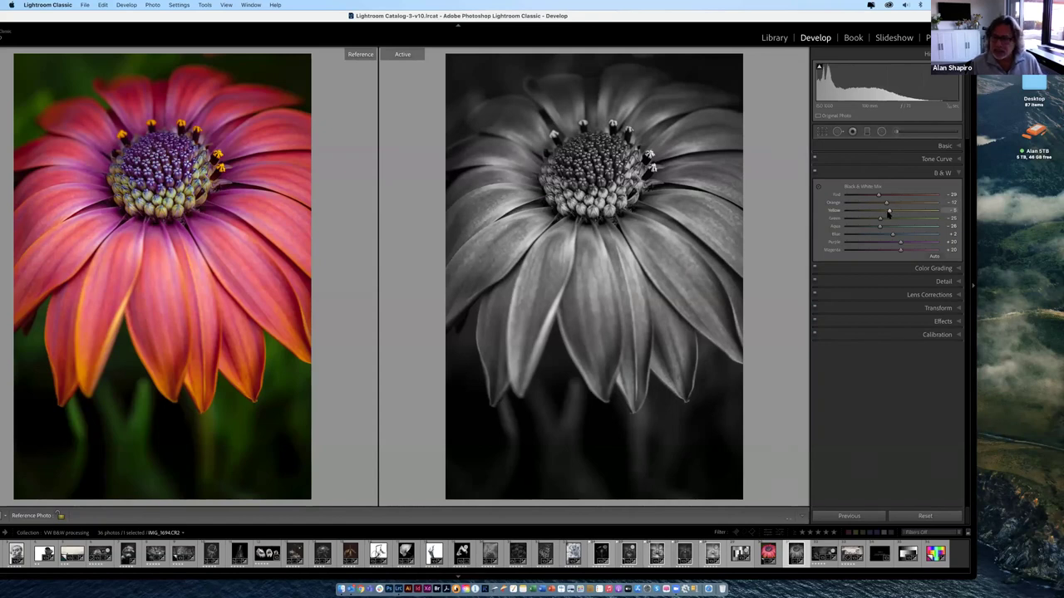
pyautogui.moveTo(879, 219); pyautogui.dragTo(900, 218)
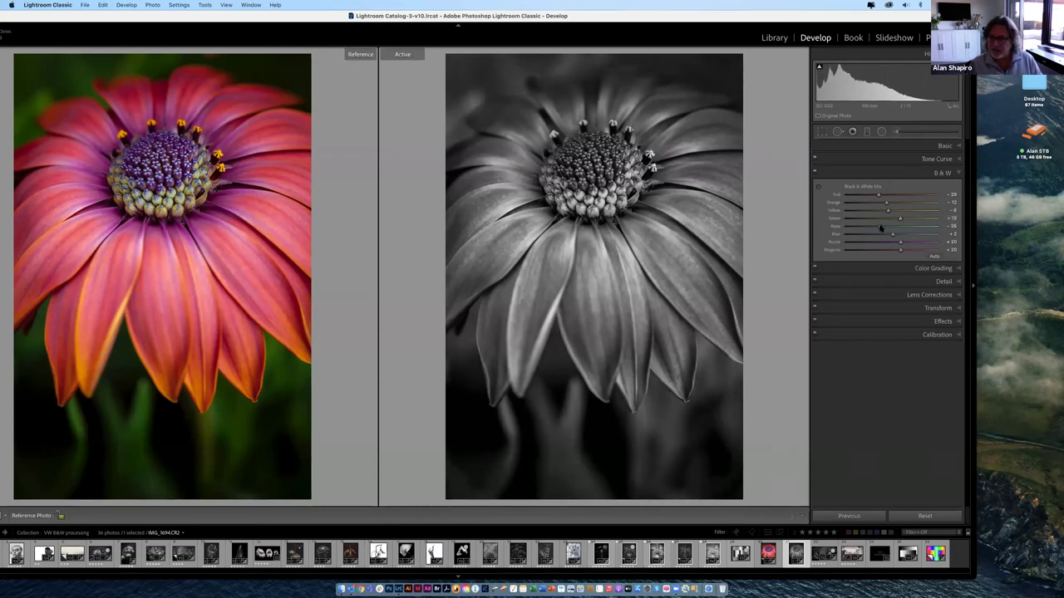
pyautogui.moveTo(898, 230); pyautogui.dragTo(885, 252)
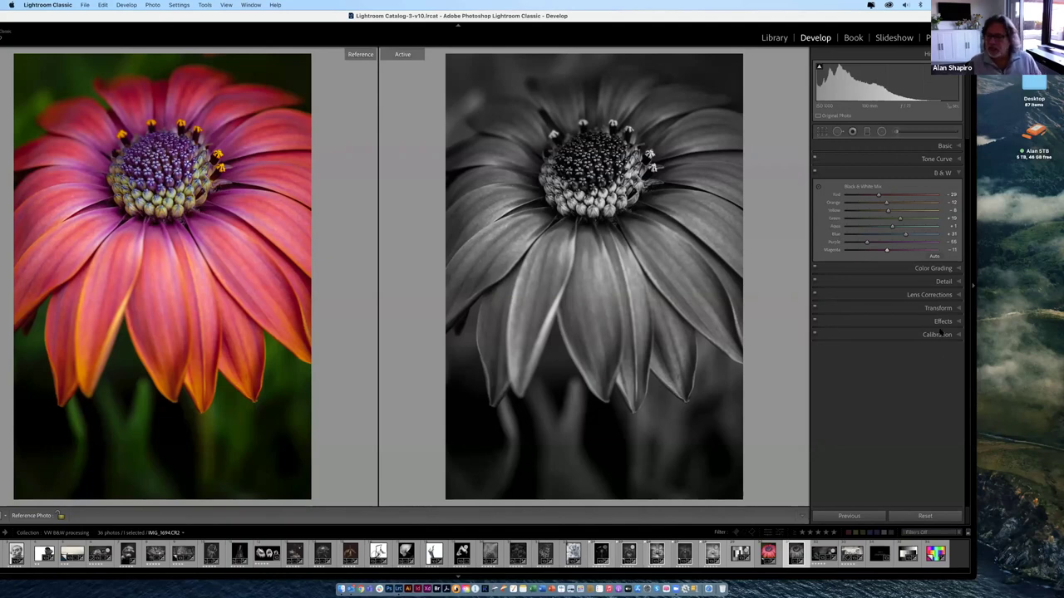
# Warm the monochrome daisy's temperature slightly and set its Calibration Shadows Tint to +47, also shifting the Red Primary hue.
pyautogui.click(944, 147)
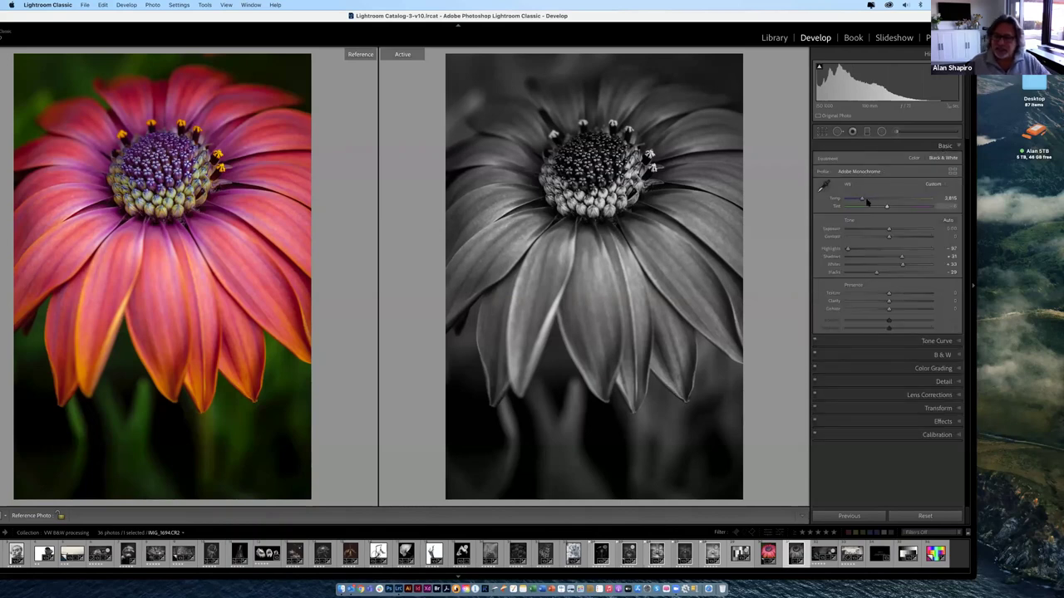
pyautogui.moveTo(863, 201); pyautogui.dragTo(864, 202)
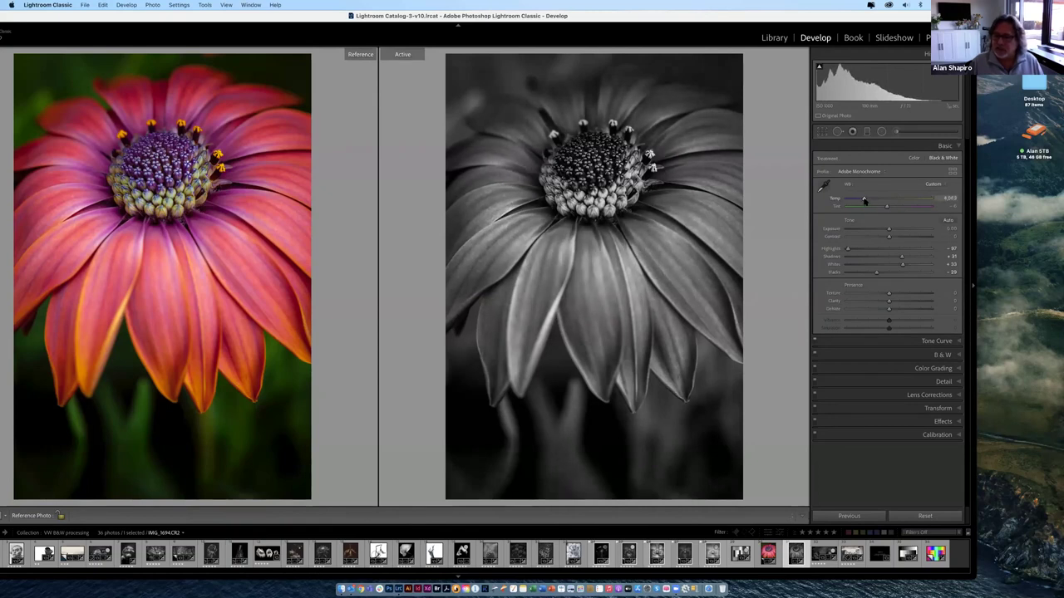
pyautogui.click(936, 435)
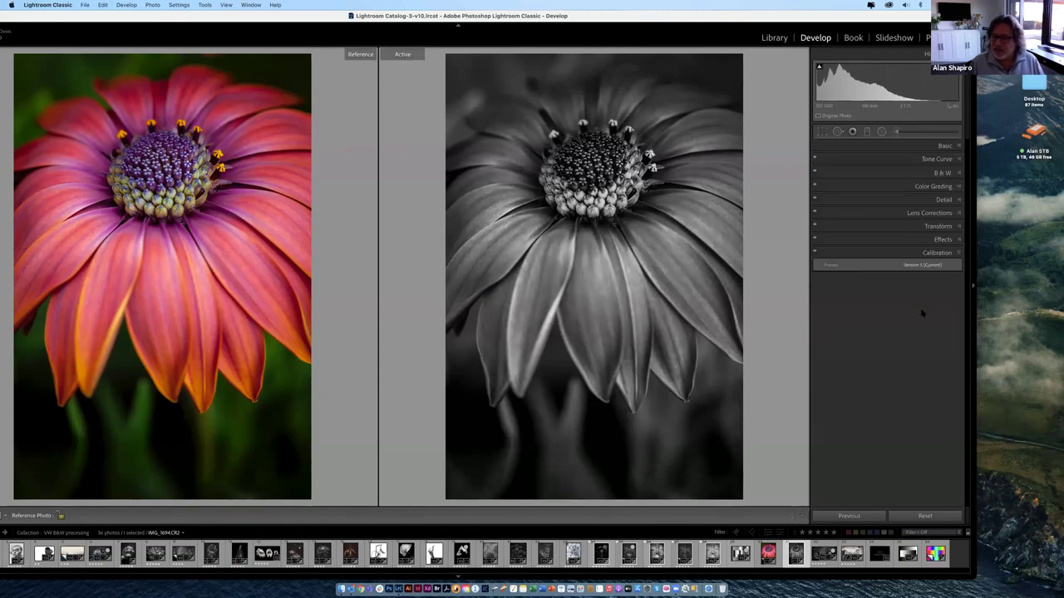
pyautogui.moveTo(907, 287); pyautogui.dragTo(884, 307)
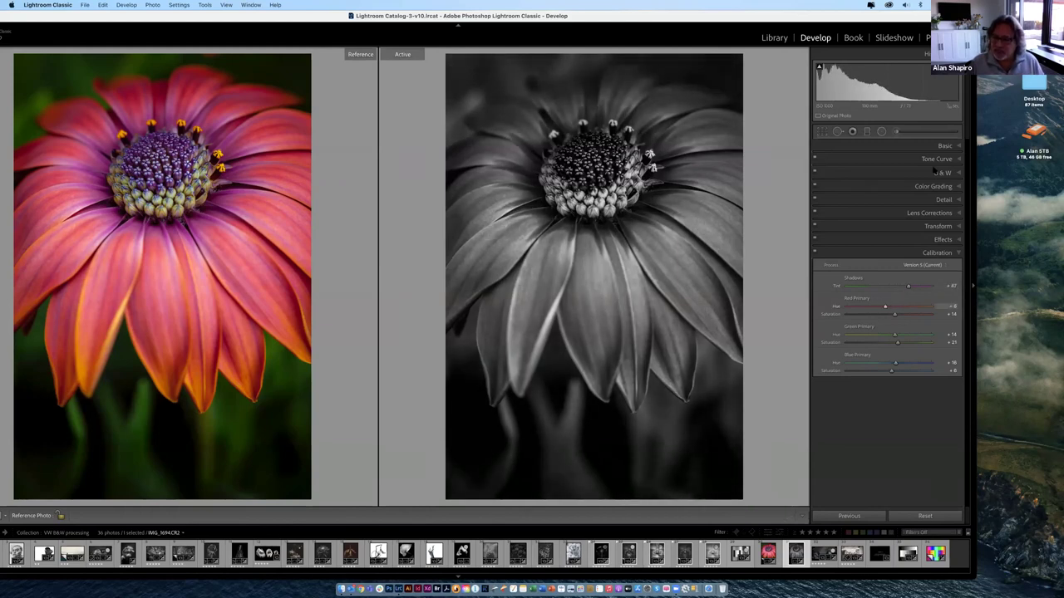
# Shape the daisy's point tone curve with lifted blacks and a highlight point at input 194, output 216, and add film grain.
pyautogui.click(941, 159)
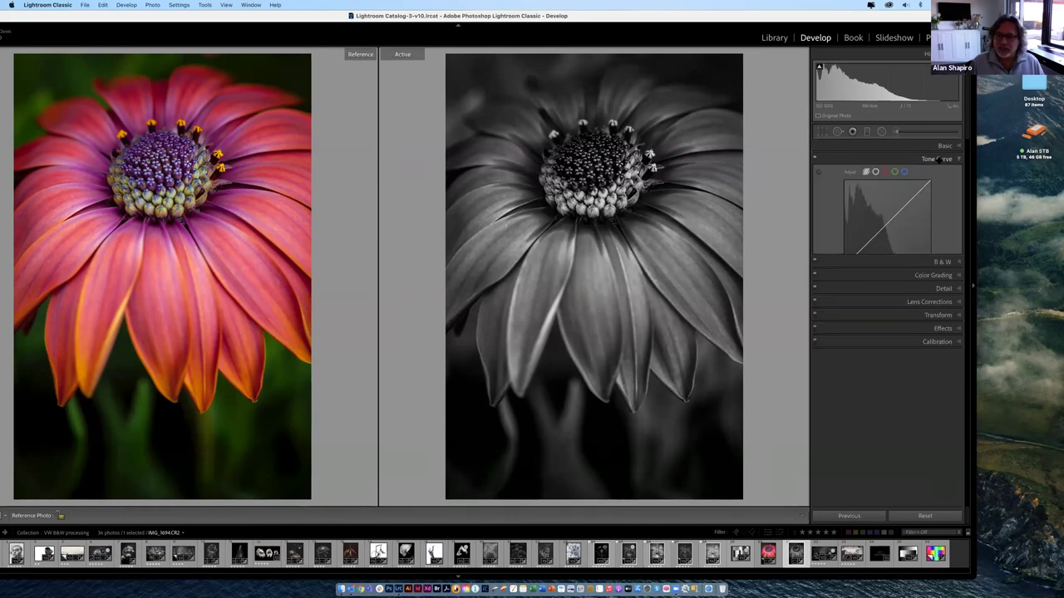
pyautogui.click(875, 171)
pyautogui.moveTo(844, 266); pyautogui.dragTo(861, 244)
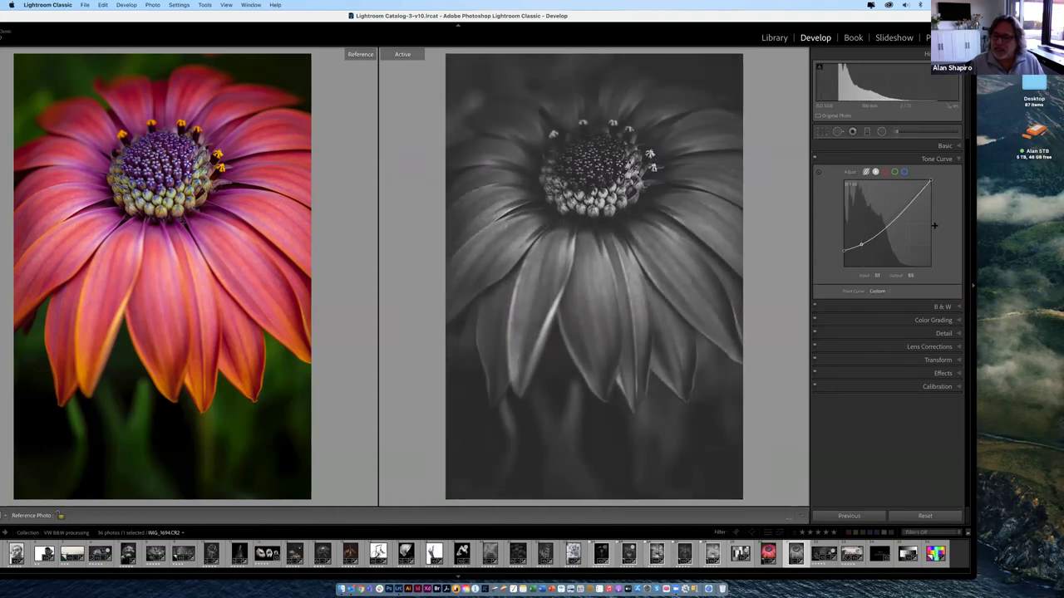
pyautogui.moveTo(910, 203); pyautogui.dragTo(912, 191)
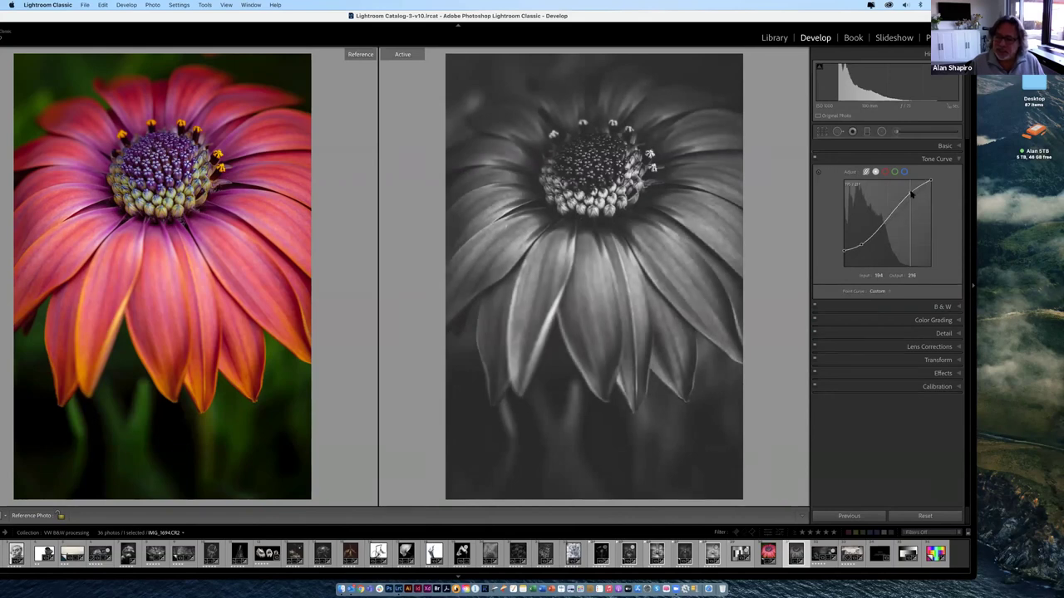
pyautogui.click(943, 373)
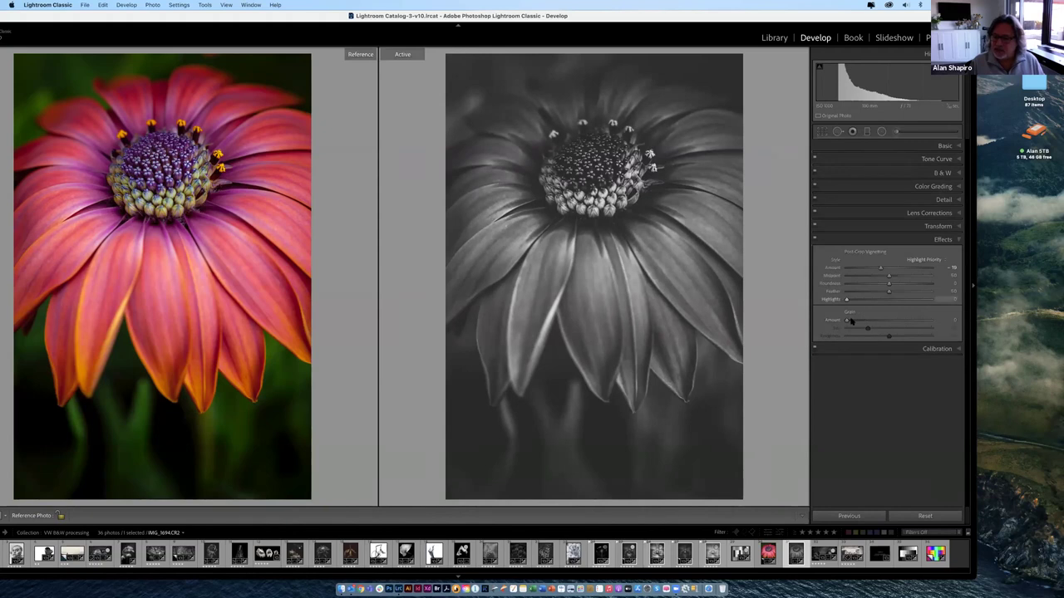
pyautogui.moveTo(847, 320); pyautogui.dragTo(880, 324)
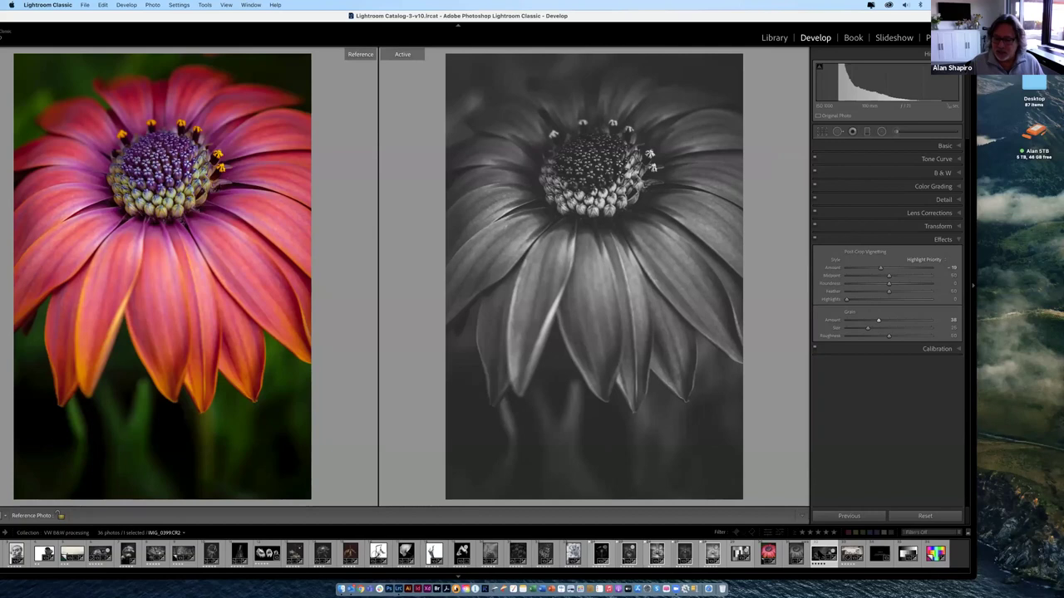
# Open the monochrome monkey photo IMG_0399.CR2 and the photo that follows it in the filmstrip.
pyautogui.click(821, 553)
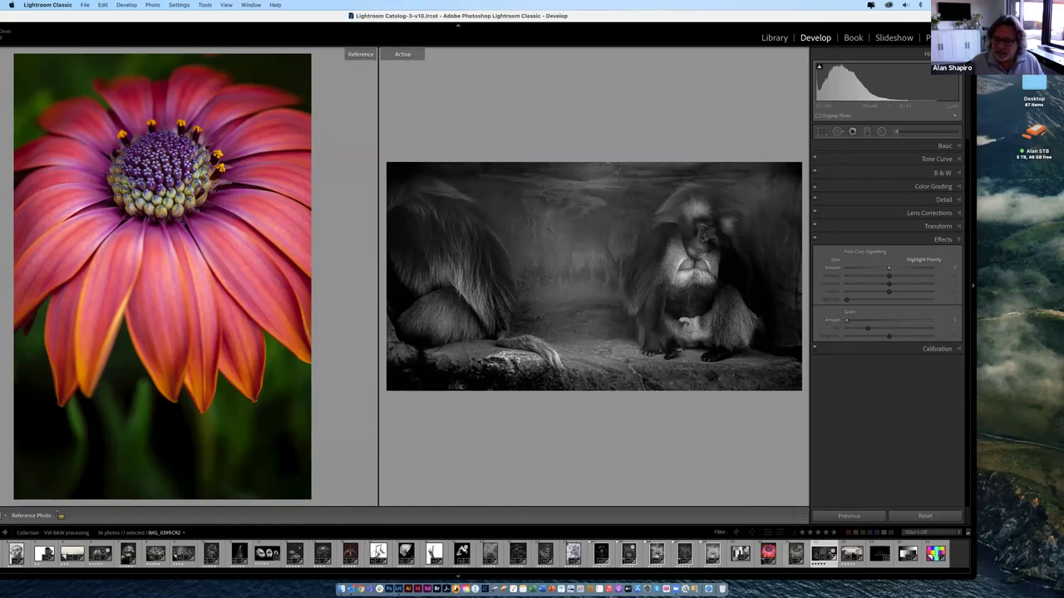
pyautogui.click(854, 555)
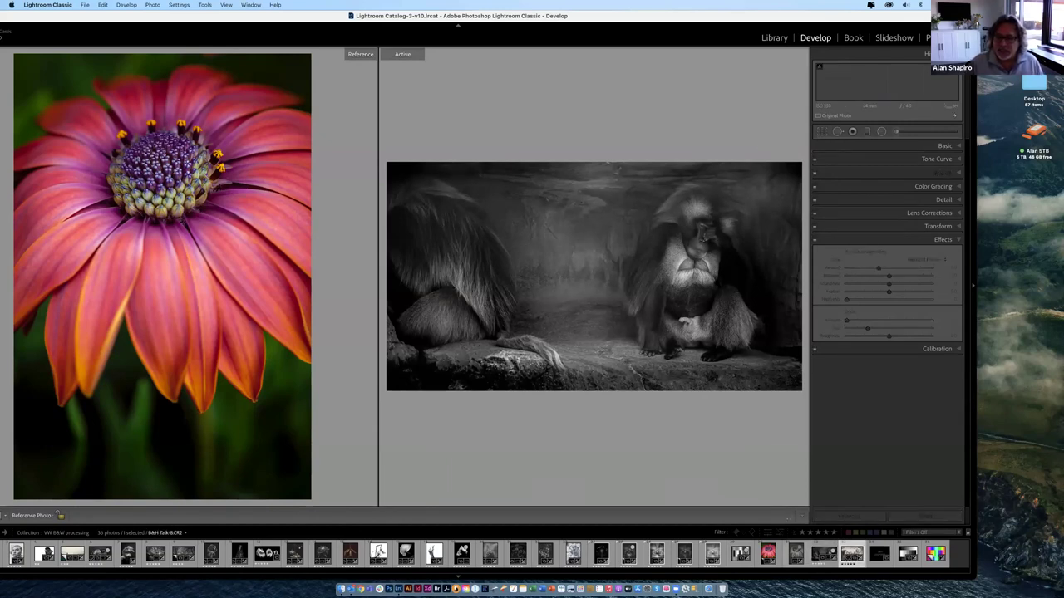
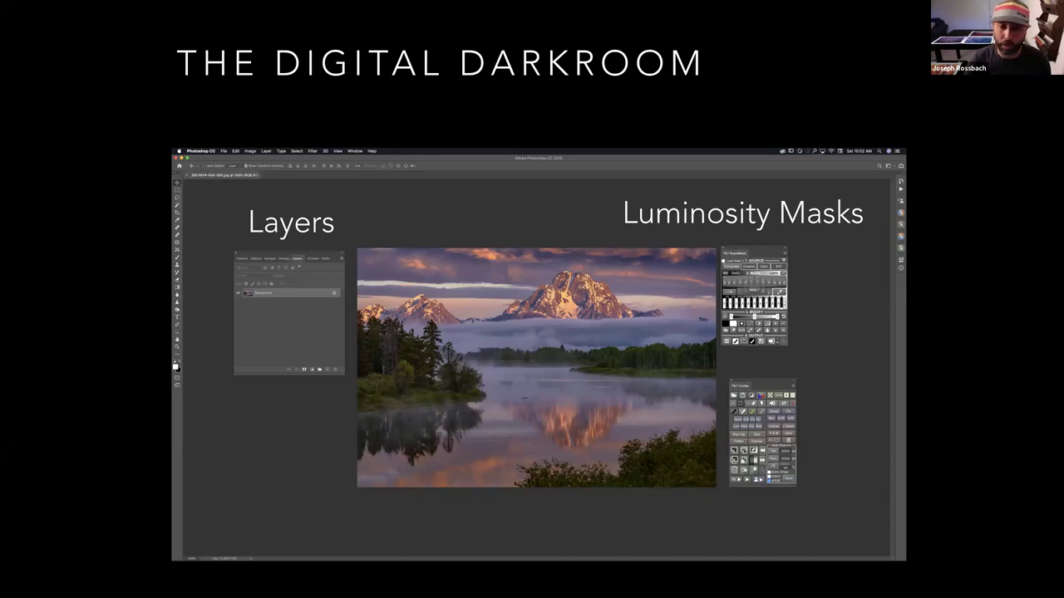
pyautogui.press('Right')
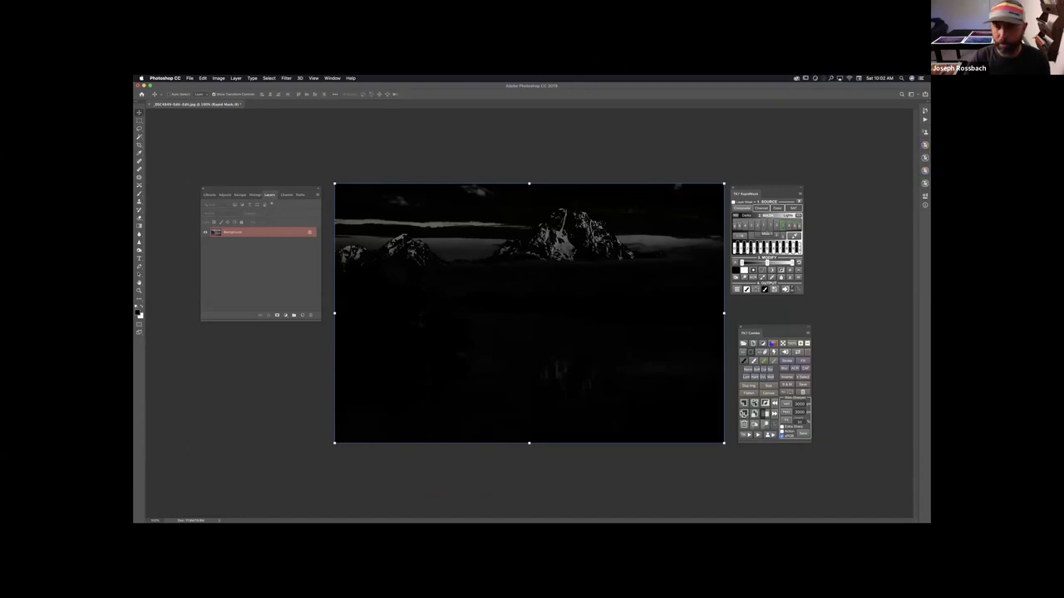
pyautogui.press('Right')
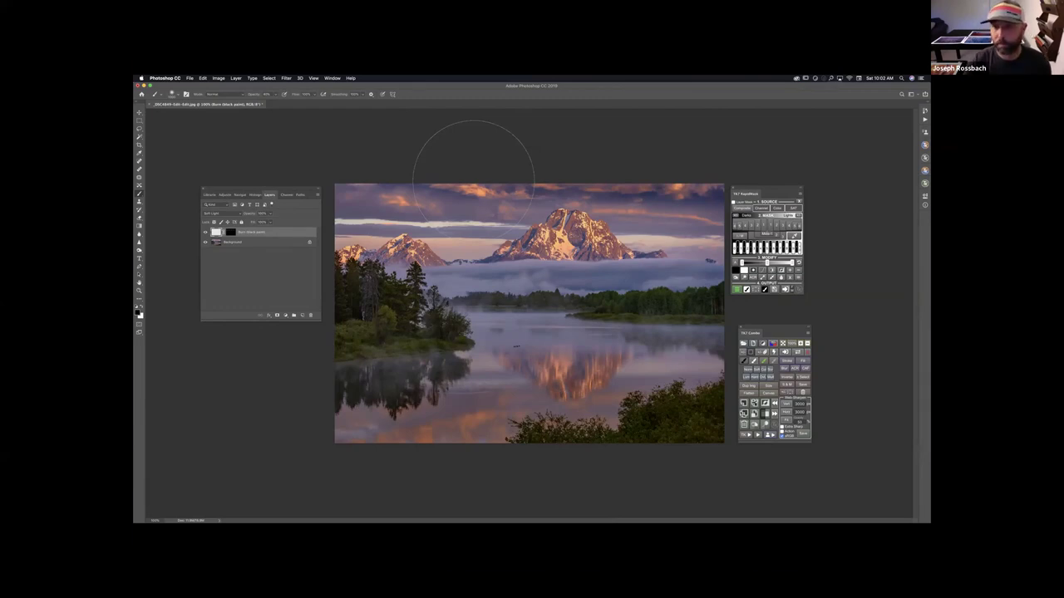
pyautogui.press('super+Tab')
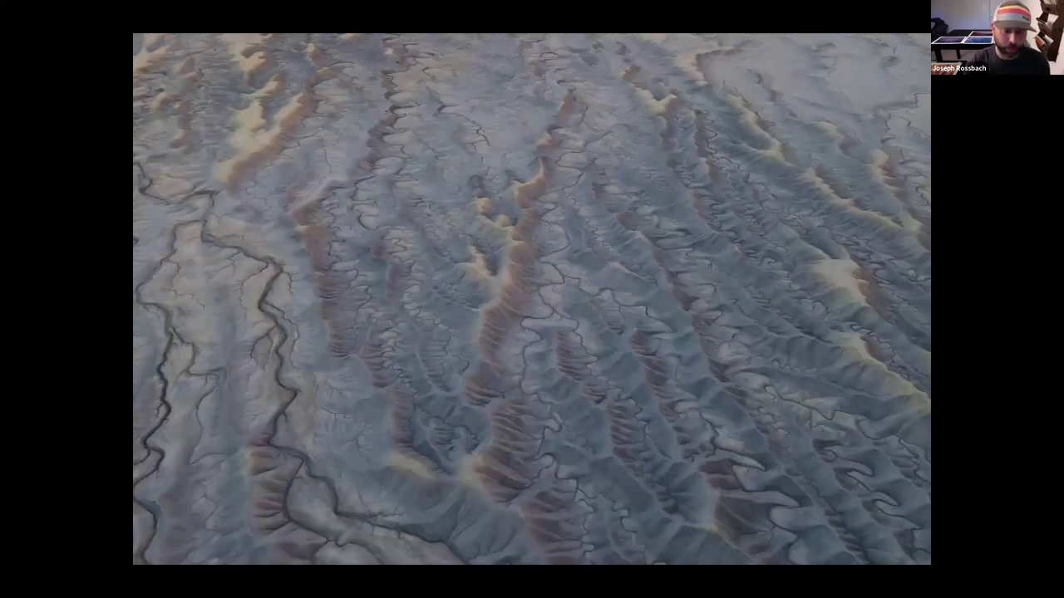
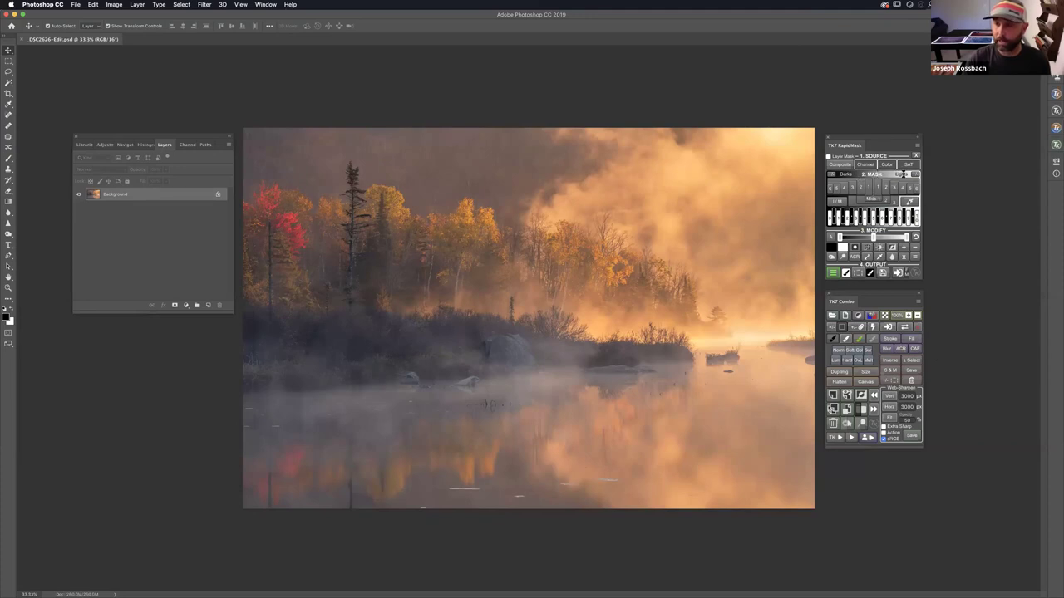
# In Photoshop, generate progressively narrower Lights luminosity masks of the misty lake photo with TK7 RapidMask, and brighten the last mask's midtones.
pyautogui.click(900, 175)
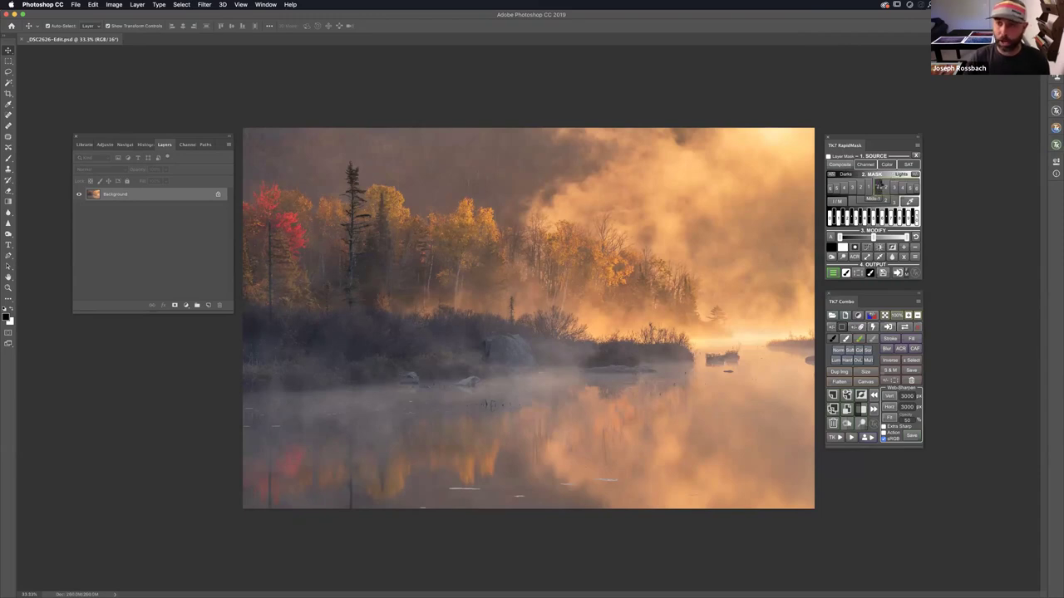
pyautogui.click(879, 187)
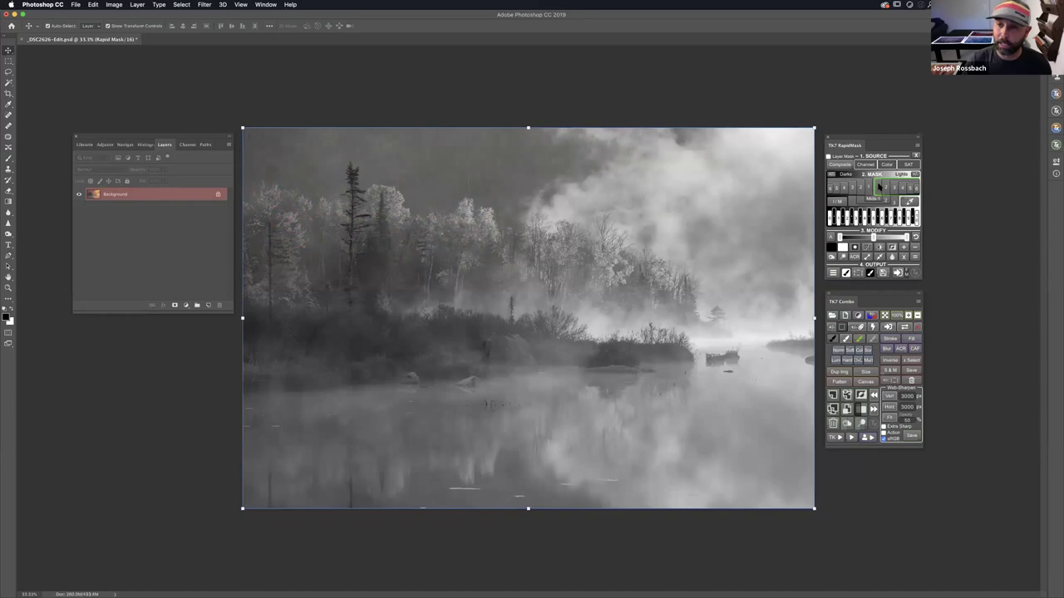
pyautogui.click(886, 188)
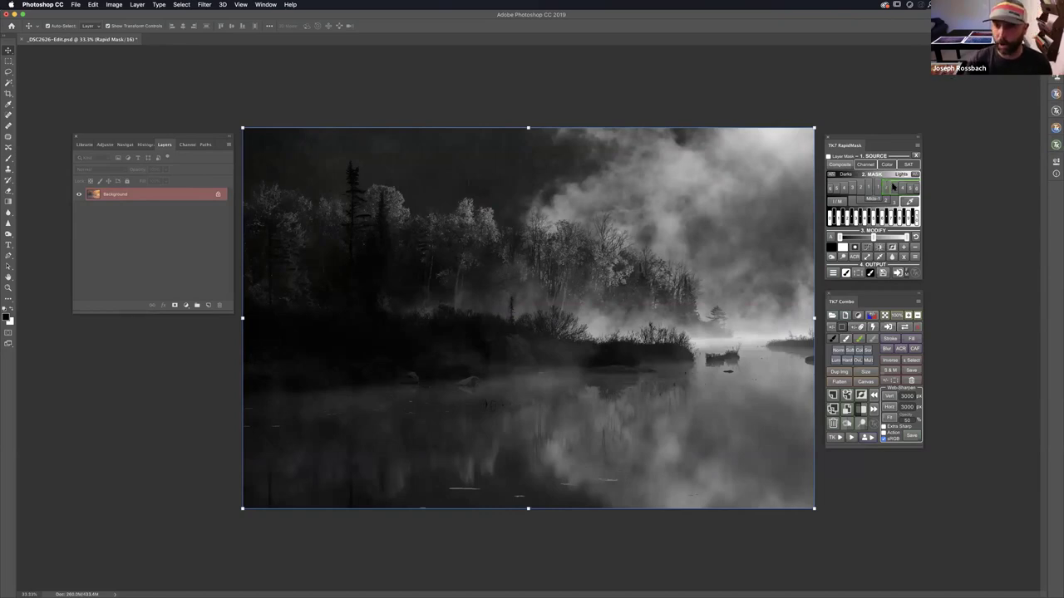
pyautogui.click(905, 188)
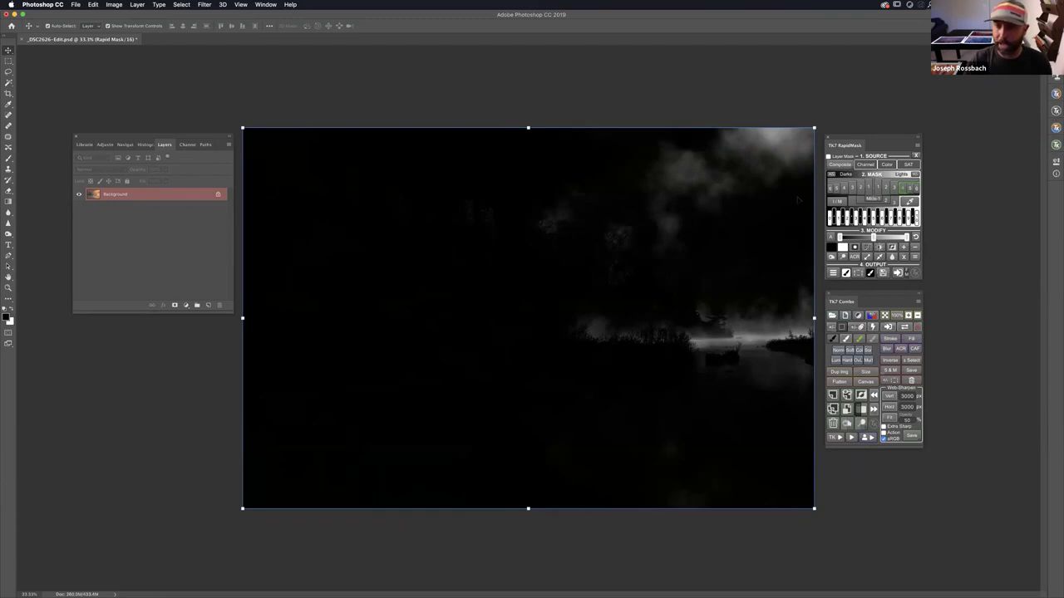
pyautogui.moveTo(873, 237); pyautogui.dragTo(869, 238)
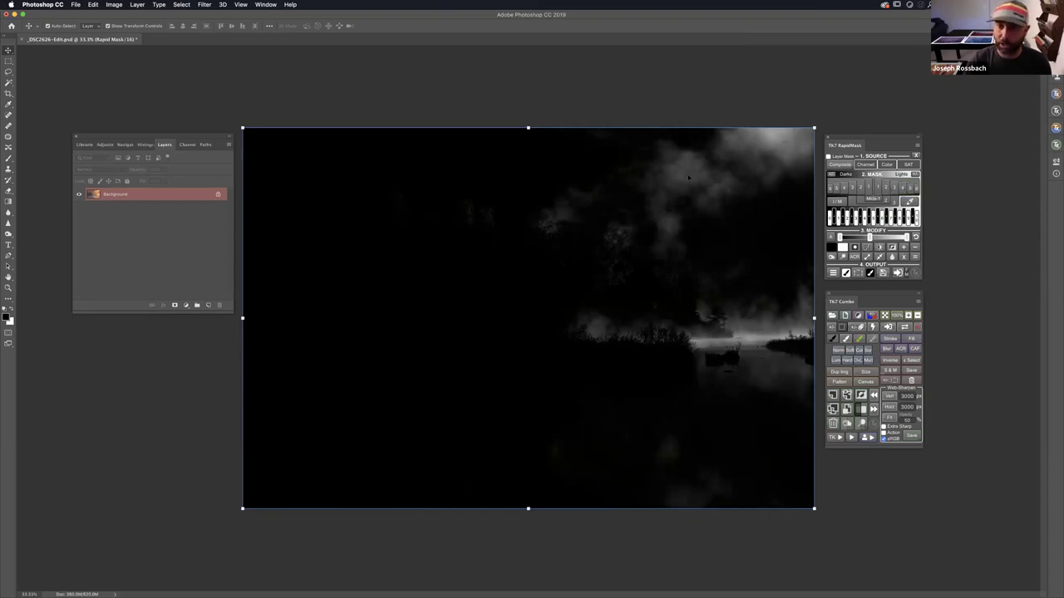
# Output the active Lights luminosity mask as a Burn (black paint) layer above the misty lake photo, ready for painting with black.
pyautogui.click(833, 275)
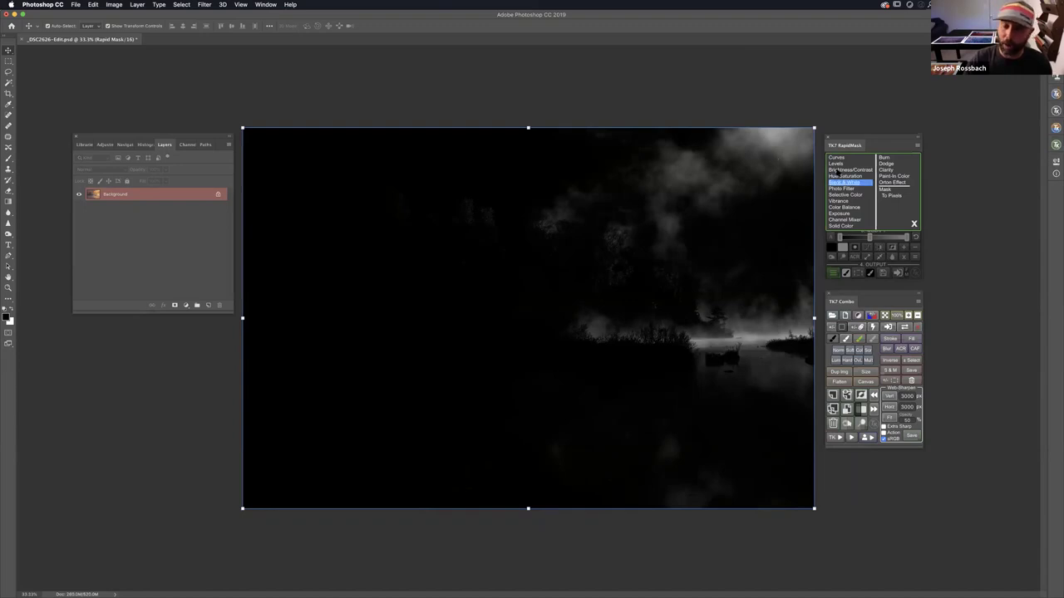
pyautogui.click(889, 158)
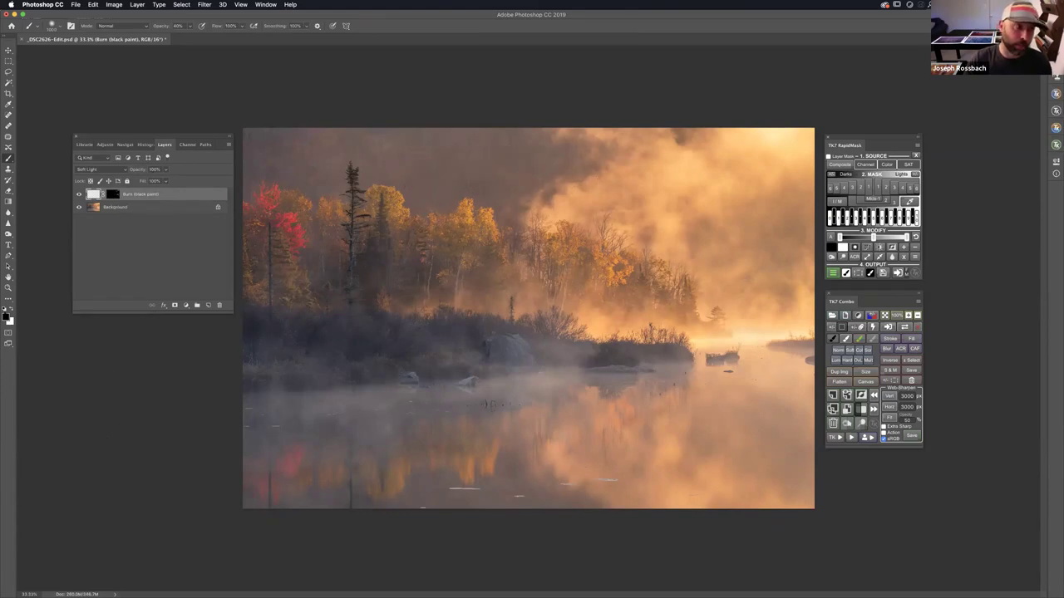
pyautogui.press('x')
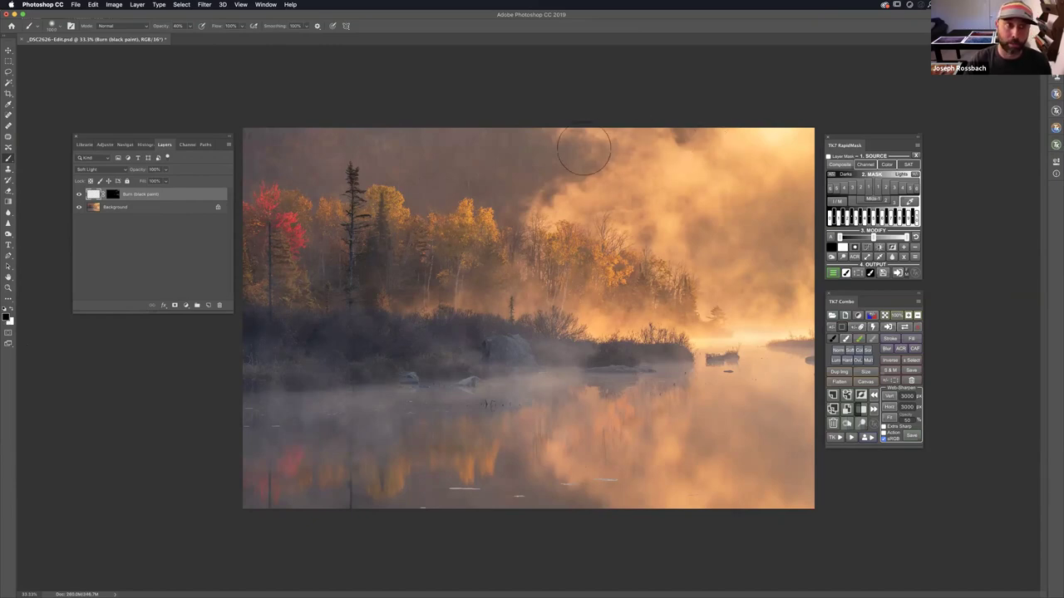
# Paint black at 100% brush opacity over the bright mist and shoreline on the Burn layer, and check its layer mask.
pyautogui.click(675, 135)
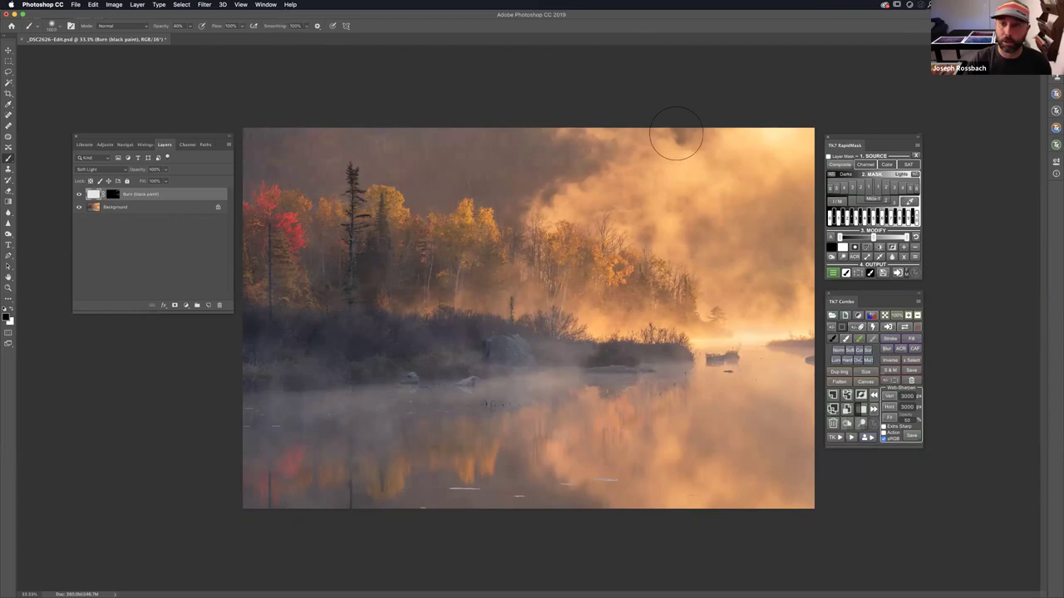
pyautogui.press('0')
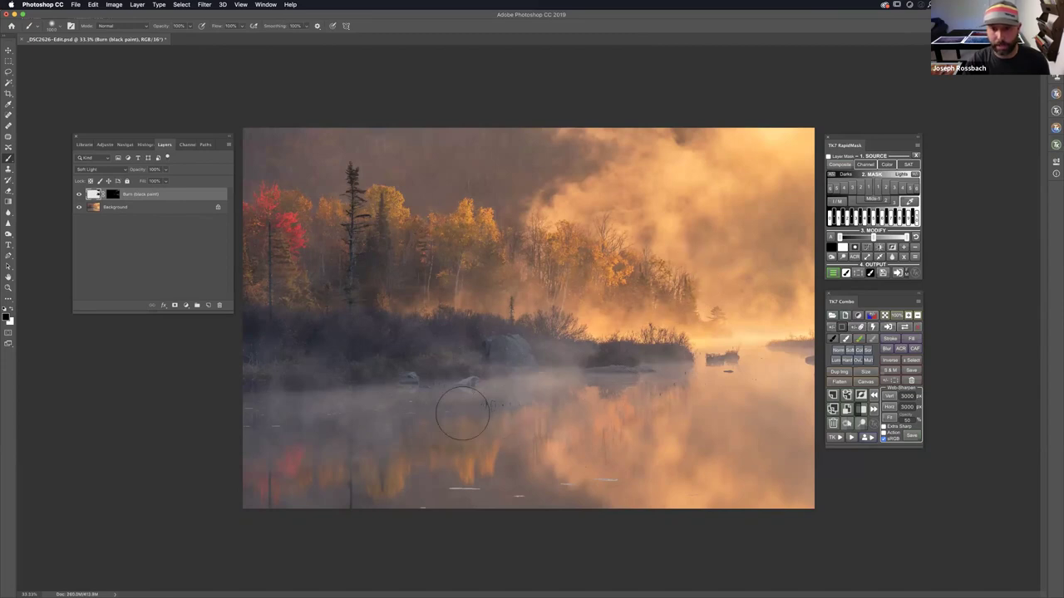
pyautogui.moveTo(668, 355)
pyautogui.mouseDown()
pyautogui.moveTo(556, 299)
pyautogui.moveTo(622, 347)
pyautogui.moveTo(555, 315)
pyautogui.mouseUp()
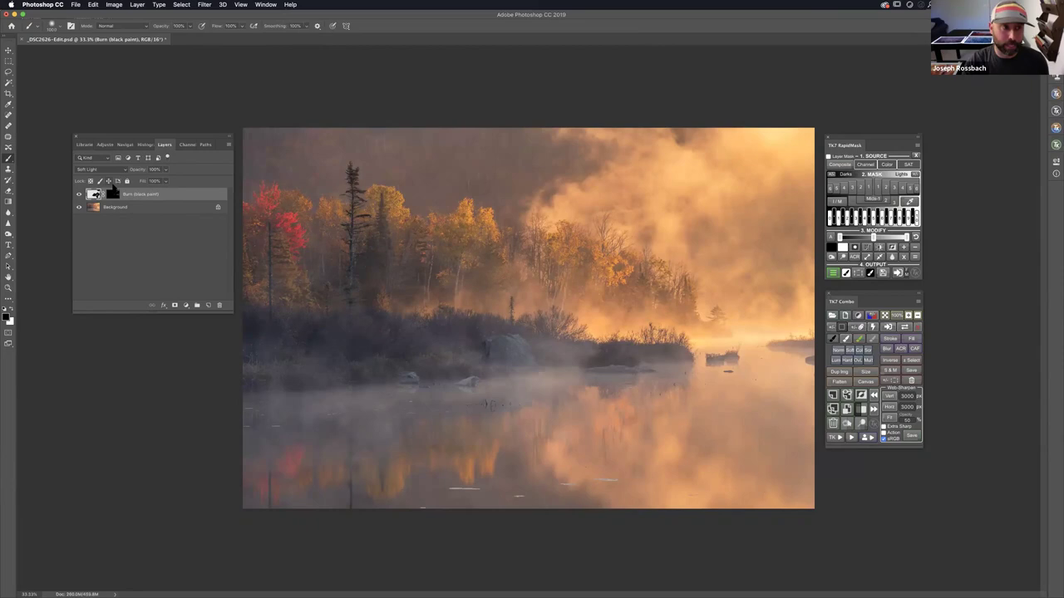
pyautogui.keyDown('alt'); pyautogui.click(119, 194); pyautogui.keyUp('alt')
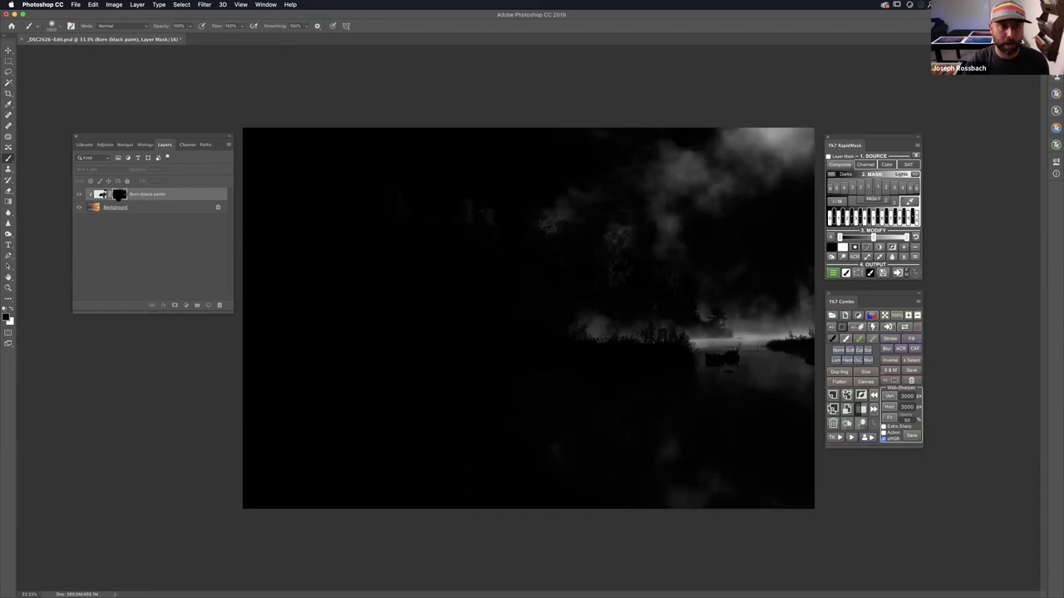
pyautogui.keyDown('alt'); pyautogui.click(103, 195); pyautogui.keyUp('alt')
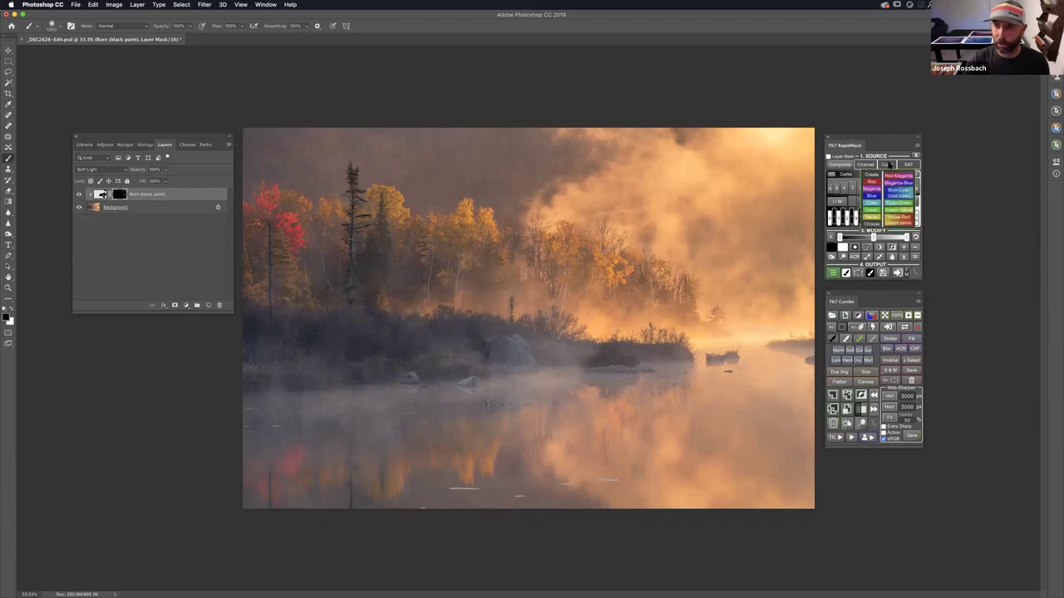
# Generate a Red-Magenta color mask of the lake photo in TK7 RapidMask.
pyautogui.click(915, 156)
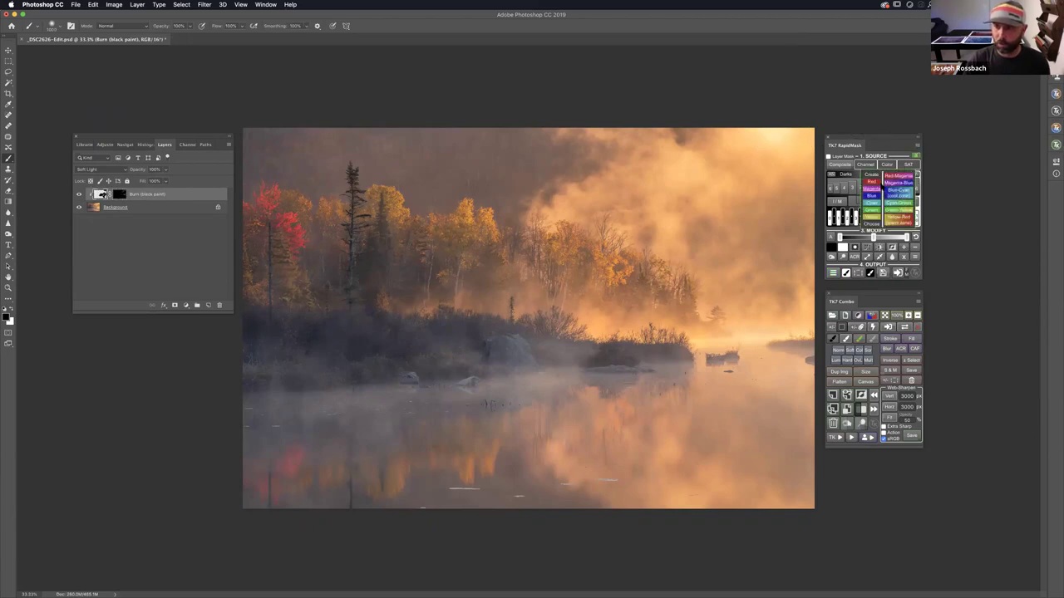
pyautogui.click(891, 164)
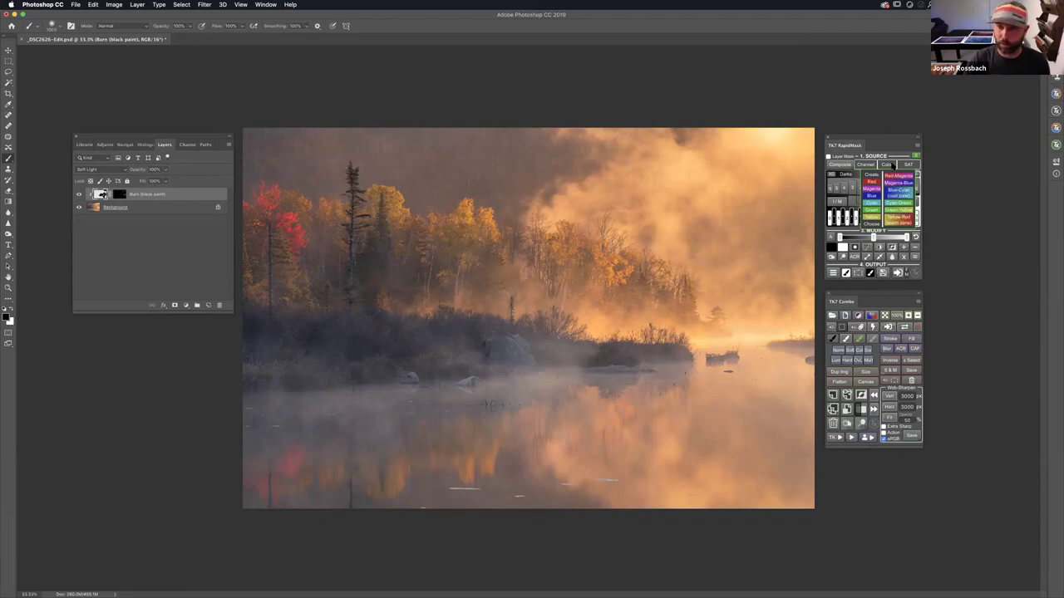
pyautogui.click(897, 175)
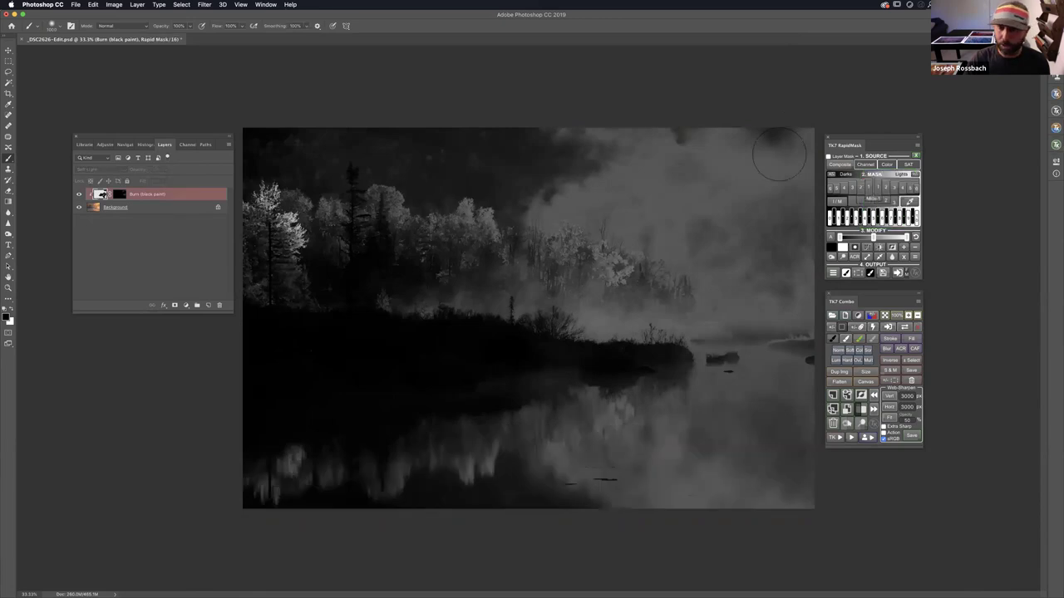
pyautogui.click(886, 163)
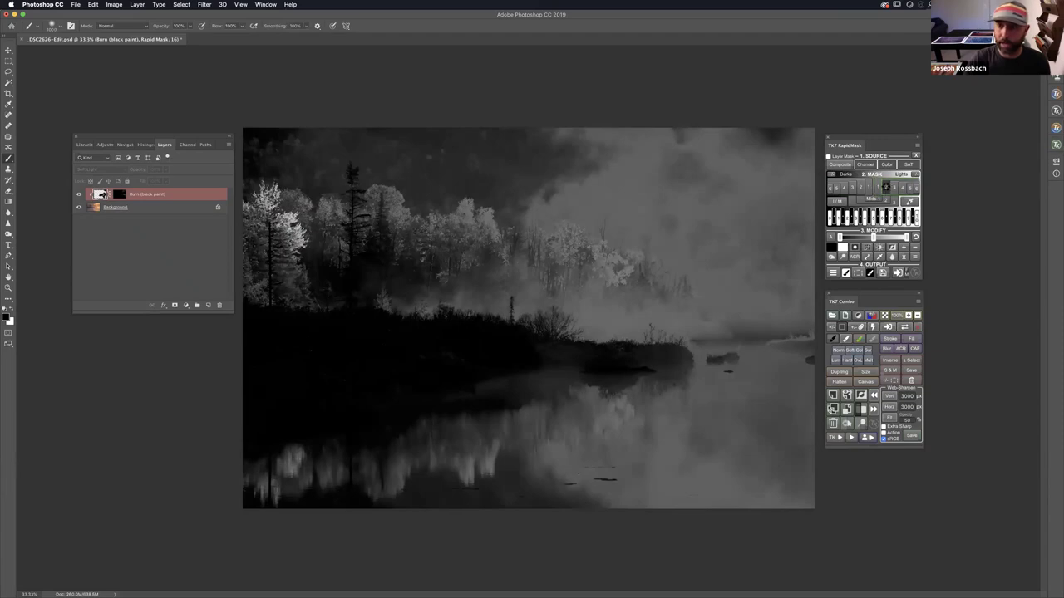
# Narrow the color mask through two tighter Lights levels to isolate the red tree, and output it as a Dodge layer.
pyautogui.click(886, 186)
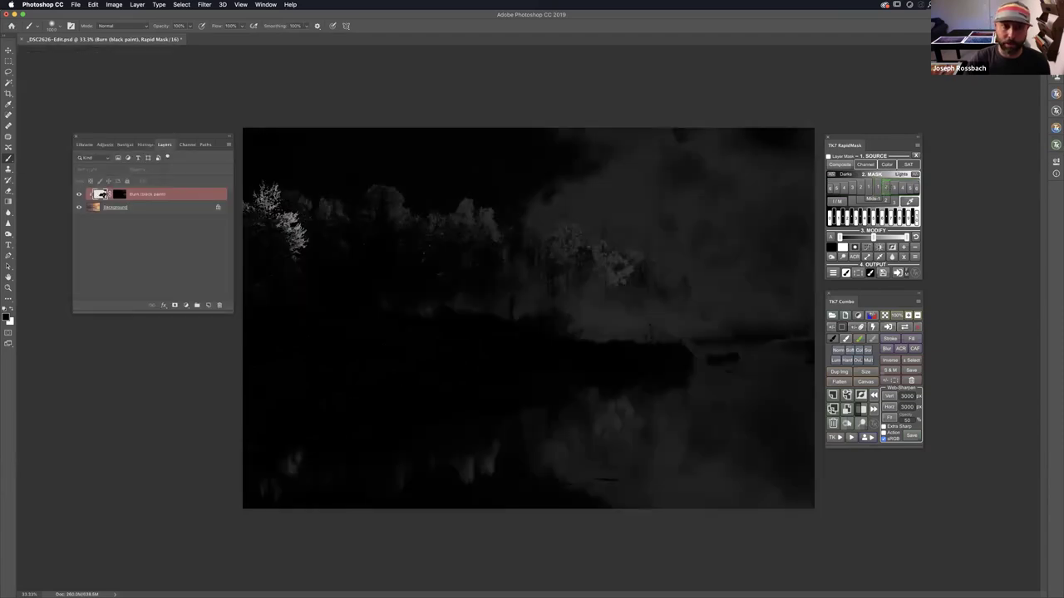
pyautogui.click(893, 191)
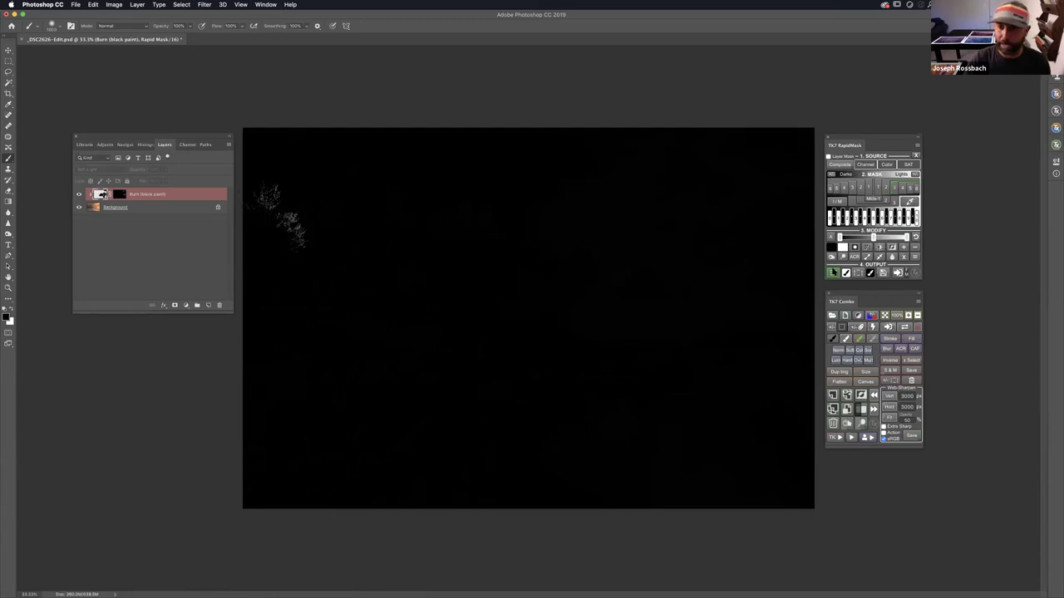
pyautogui.click(834, 272)
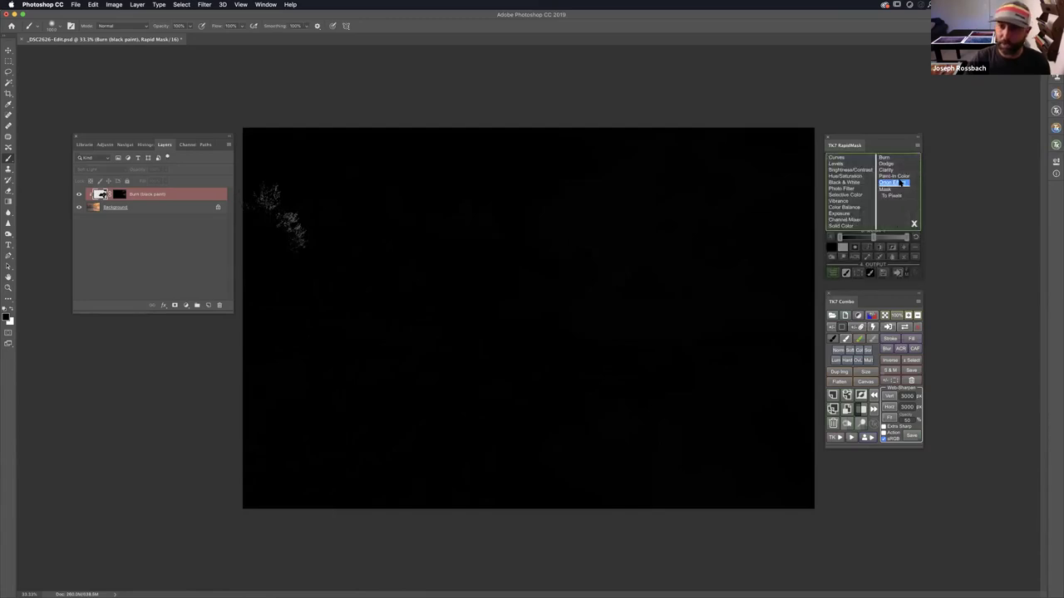
pyautogui.click(891, 164)
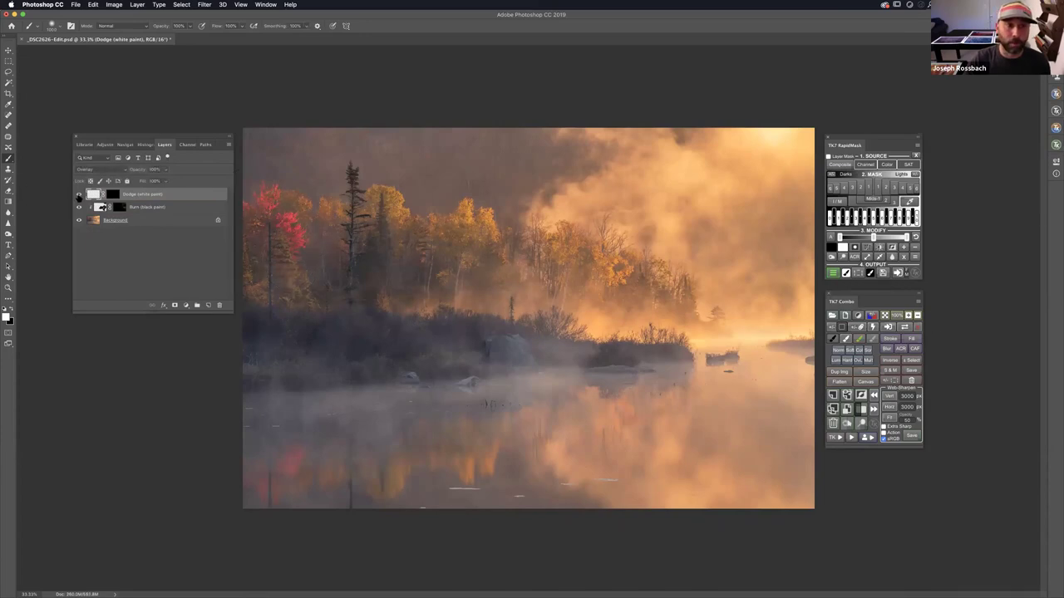
# Compare the red tree area at 100% zoom with the Dodge layer hidden and shown, and return to the whole photo.
pyautogui.press('super+equal')
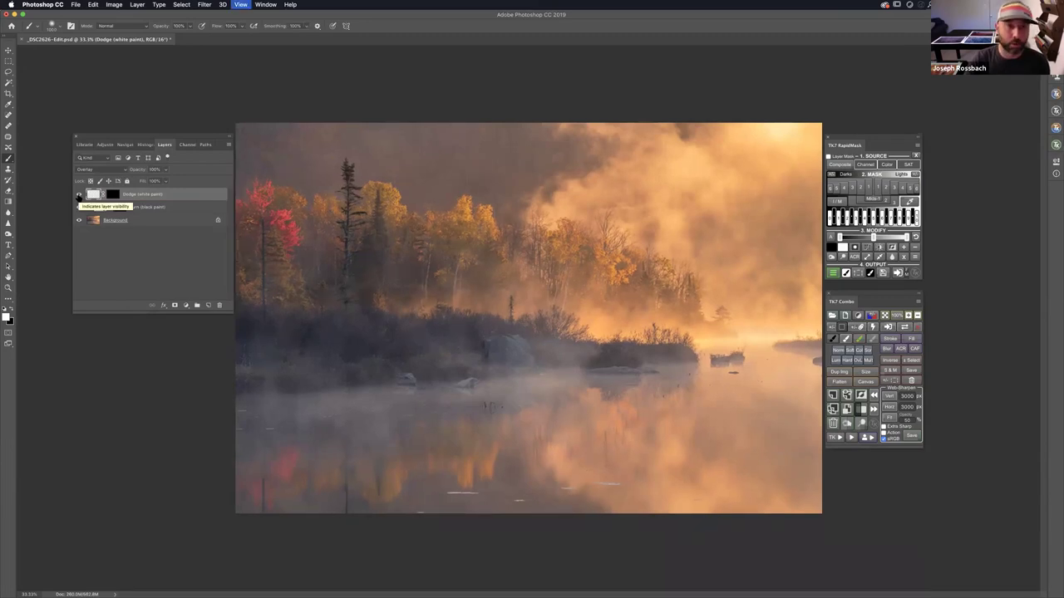
pyautogui.press('super+equal')
pyautogui.press('super+equal')
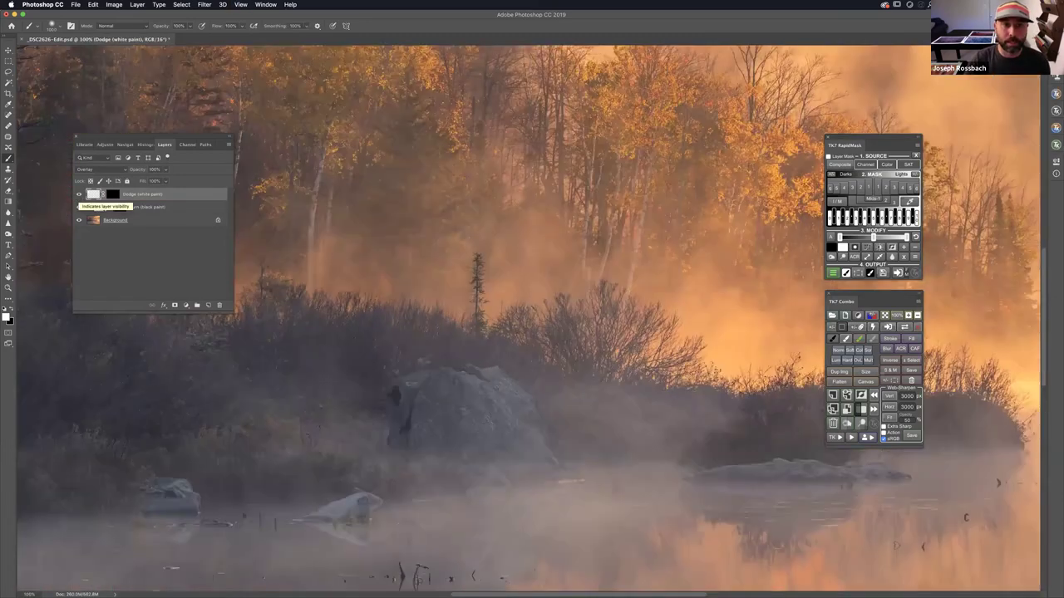
pyautogui.scroll(5, 315, 204)
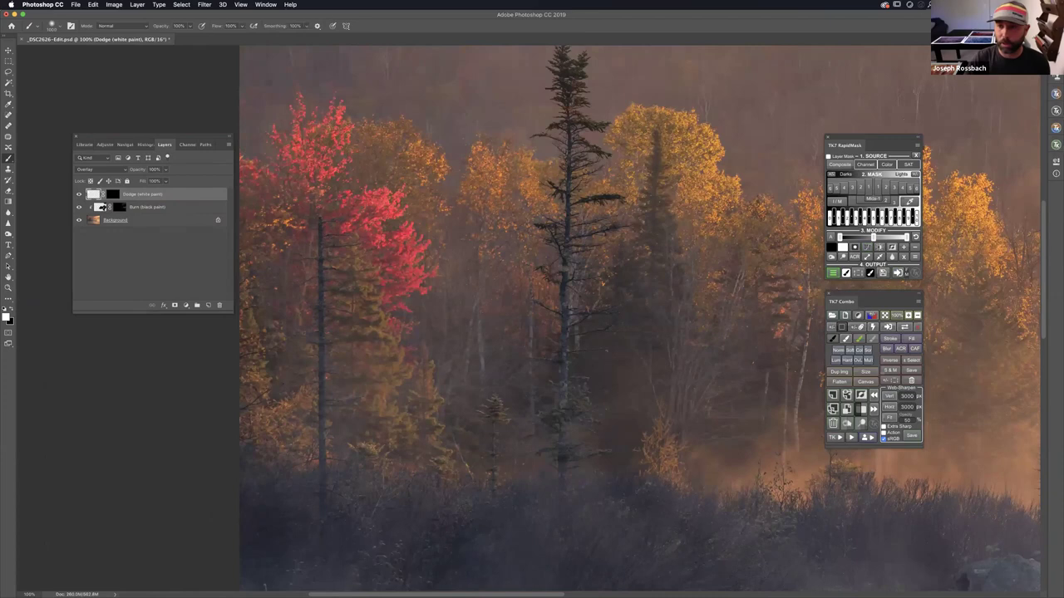
pyautogui.click(80, 195)
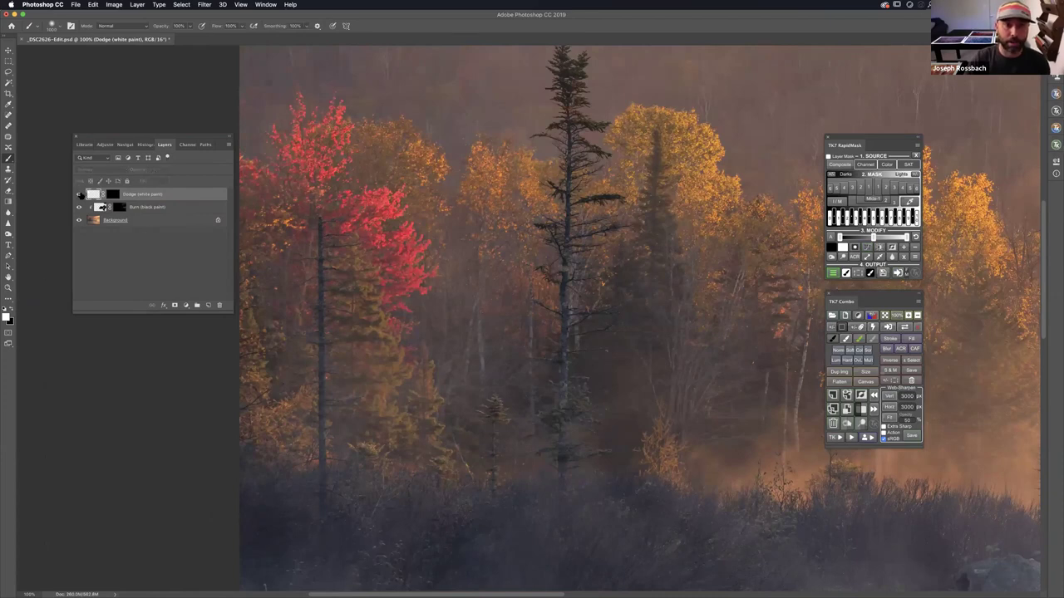
pyautogui.click(80, 195)
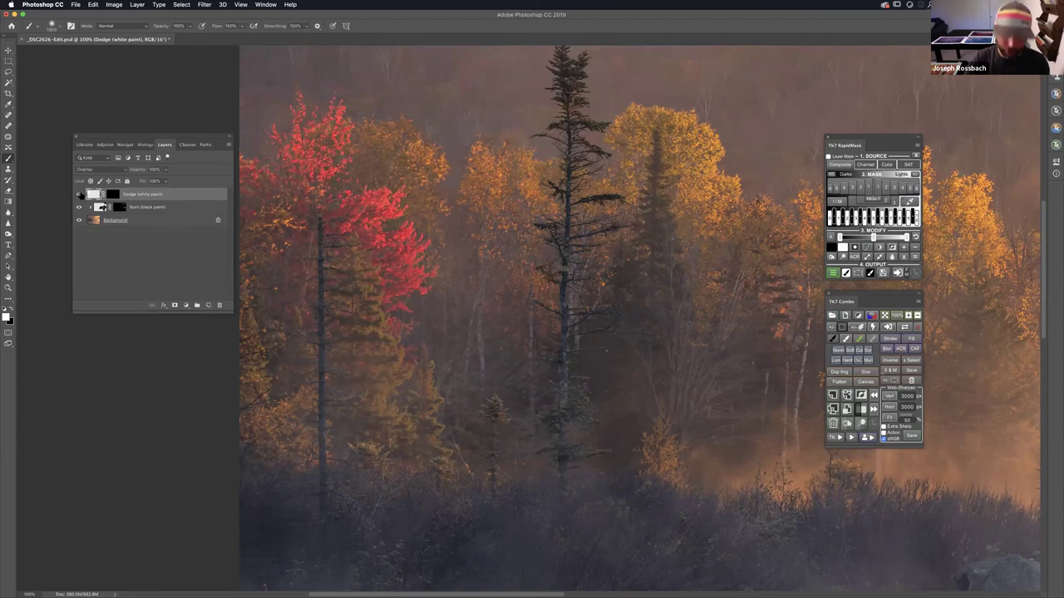
pyautogui.press('super+0')
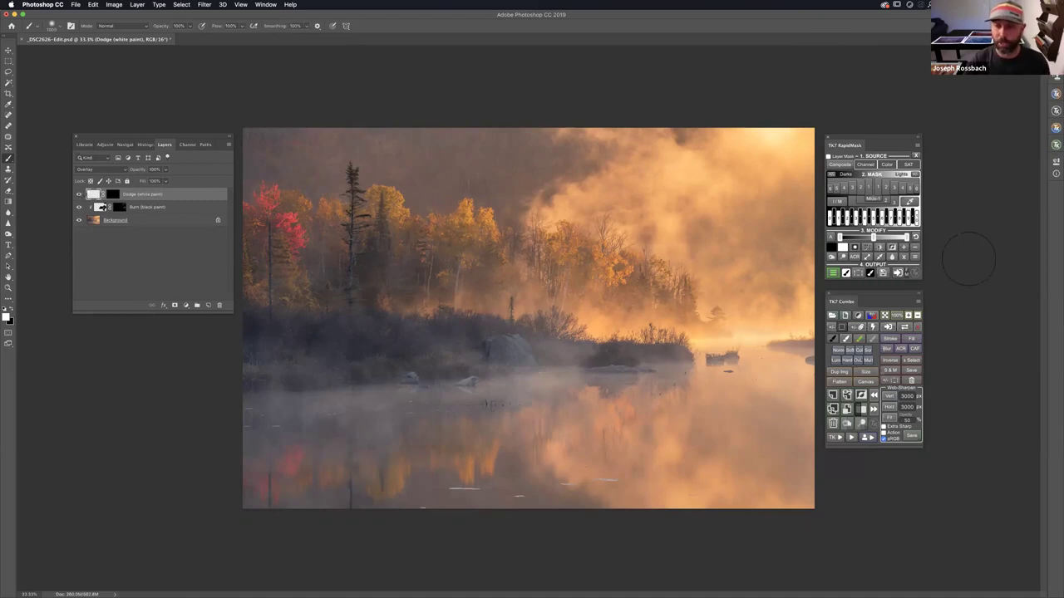
pyautogui.moveTo(706, 594)
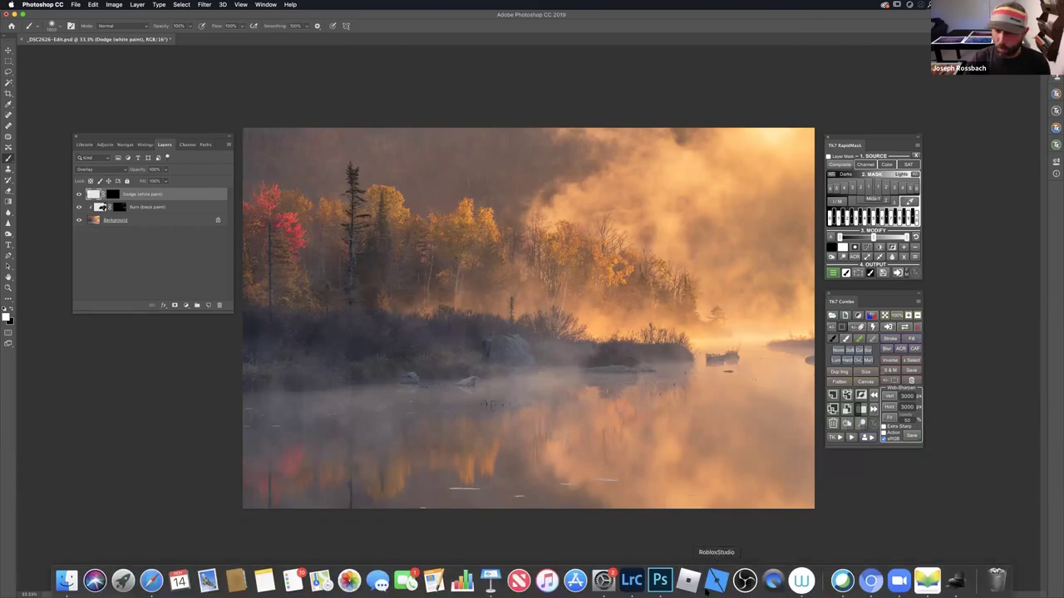